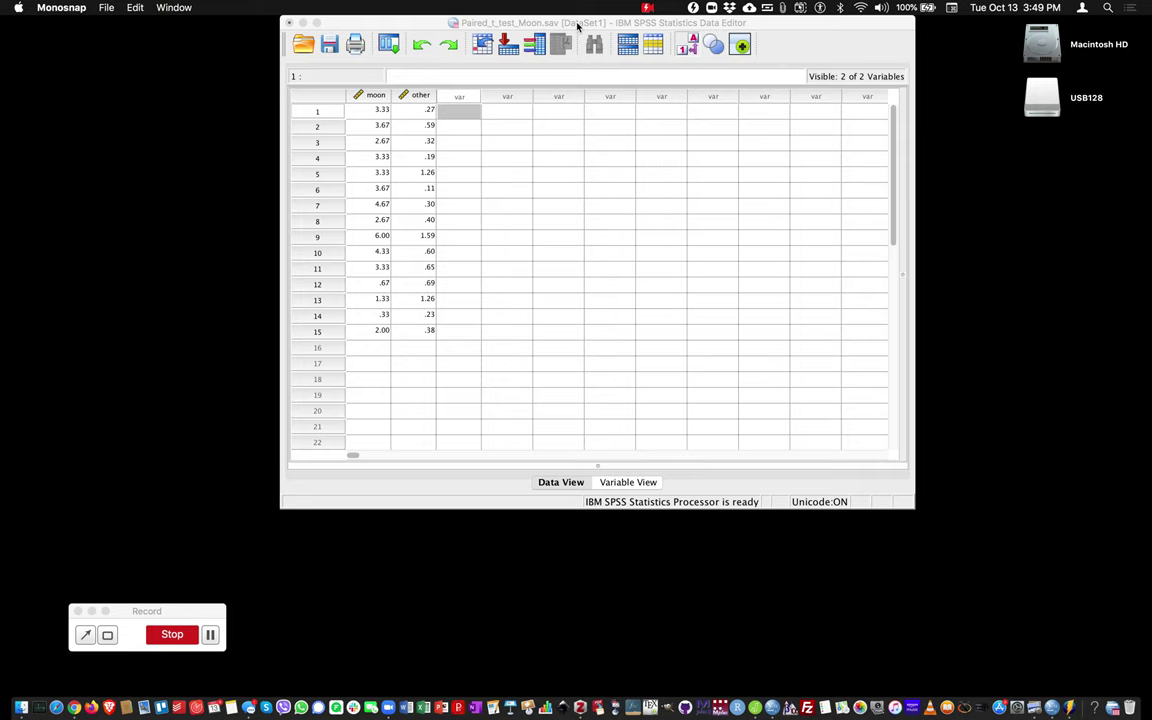
Step: Inspect the moon and other columns and case 1's values in the data editor
{"action": "left_click_drag", "start_coordinate": [577, 26], "coordinate": [571, 48]}
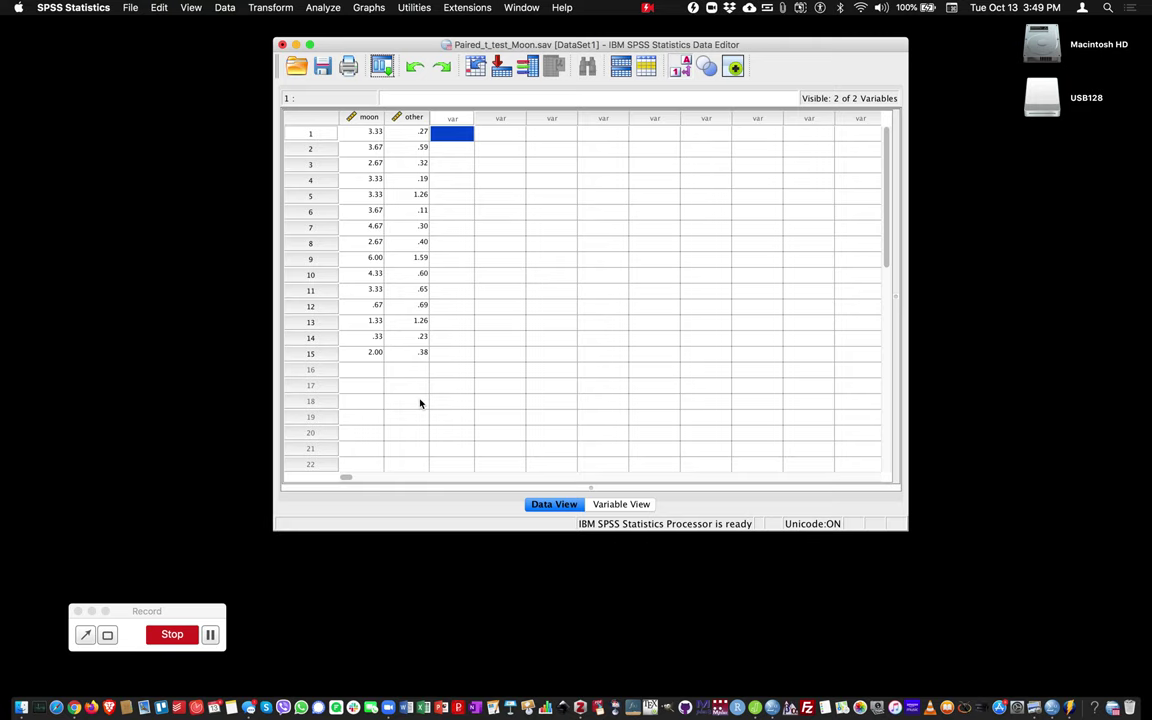
{"action": "mouse_move", "coordinate": [370, 127]}
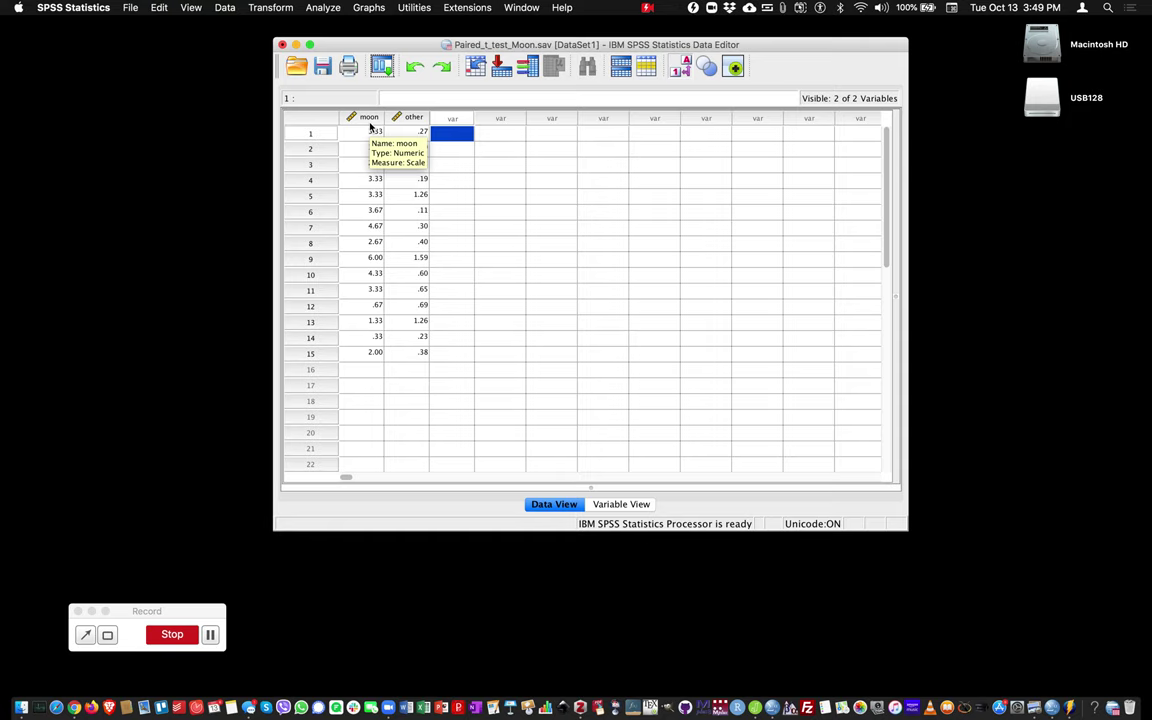
{"action": "mouse_move", "coordinate": [412, 122]}
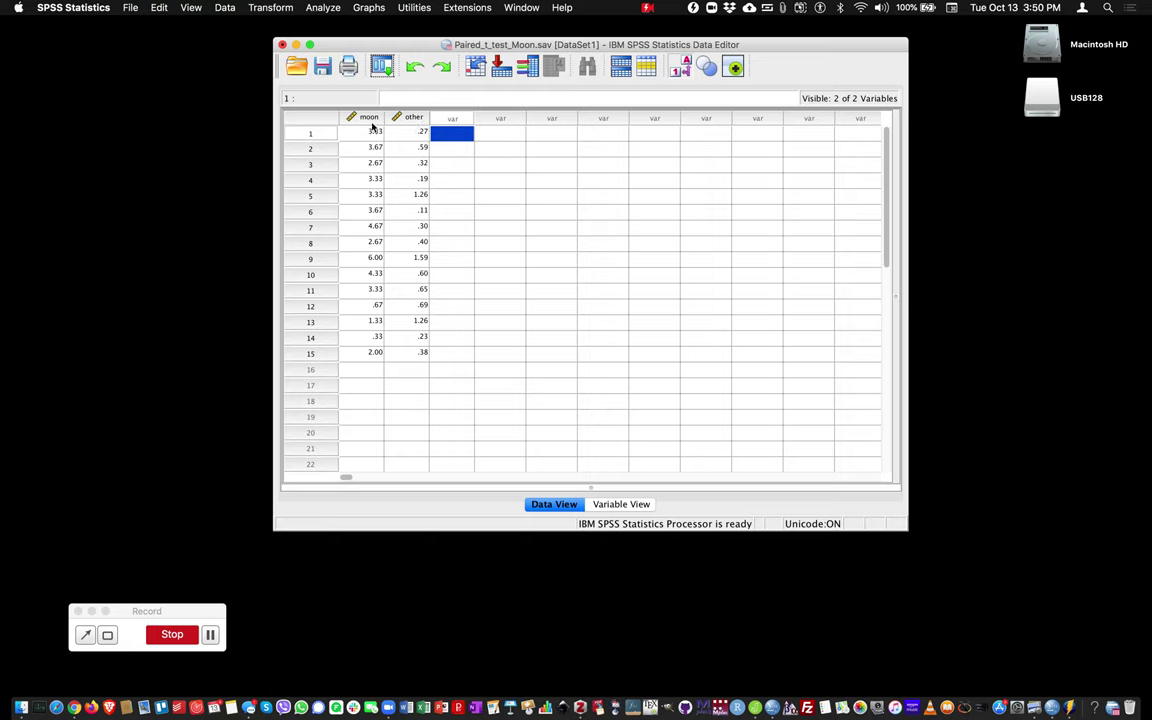
{"action": "left_click", "coordinate": [370, 119]}
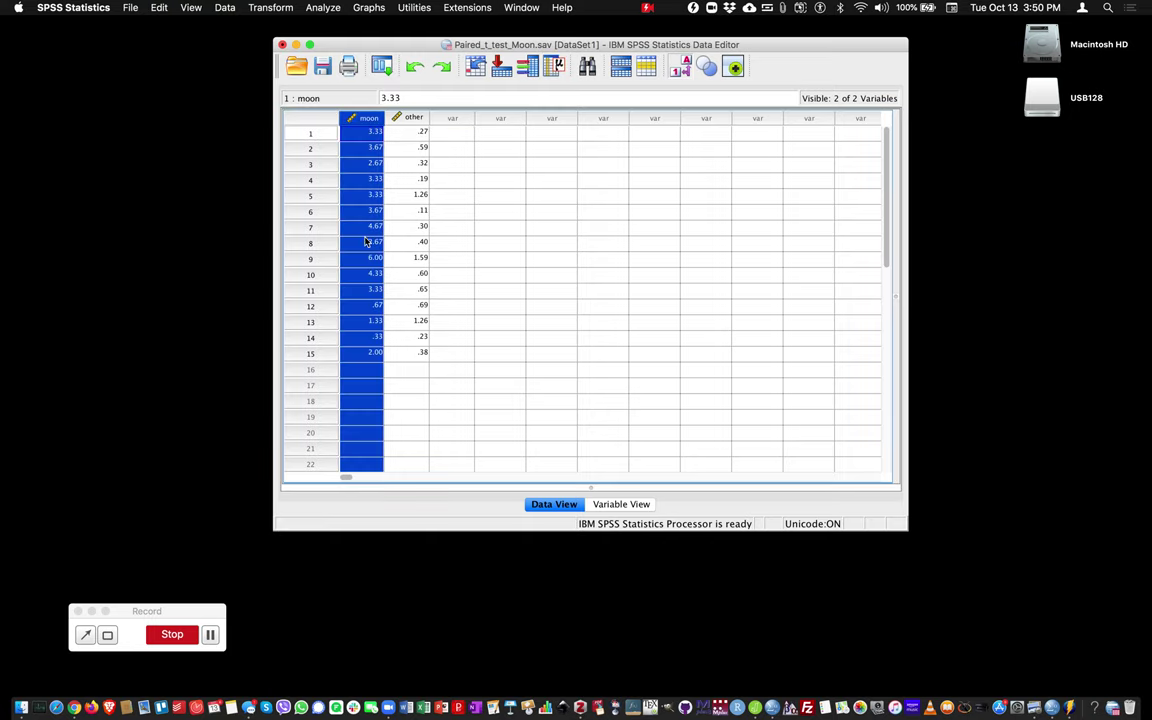
{"action": "left_click", "coordinate": [323, 137]}
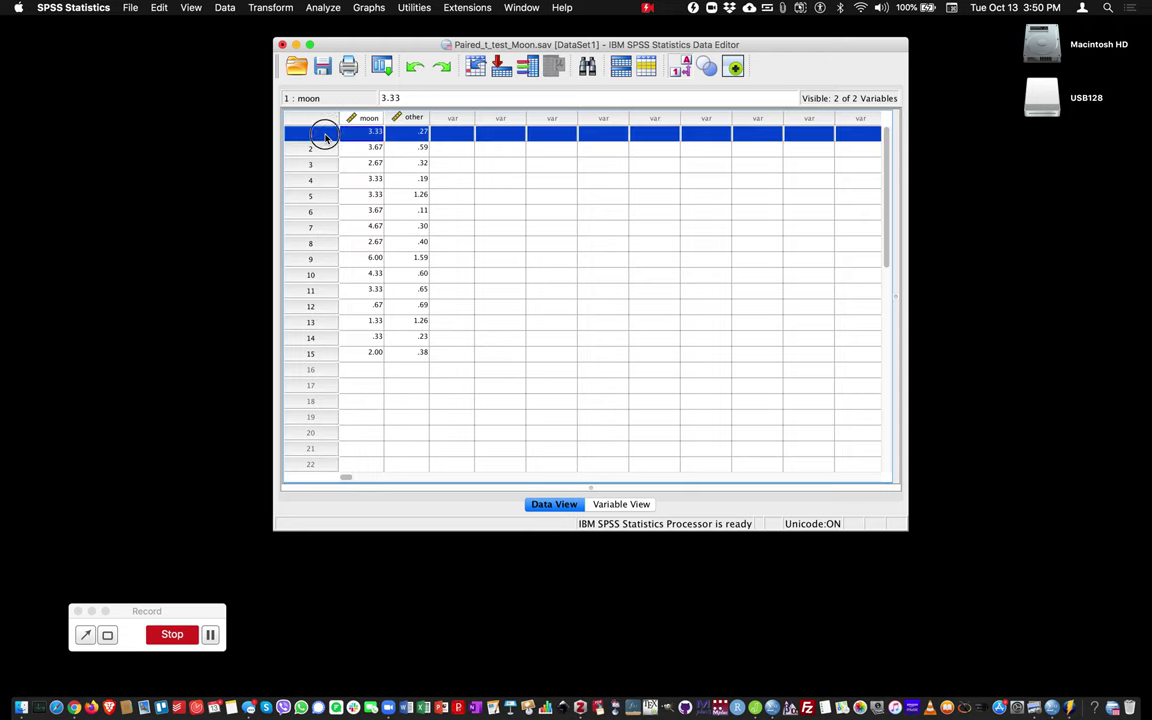
{"action": "left_click", "coordinate": [372, 119]}
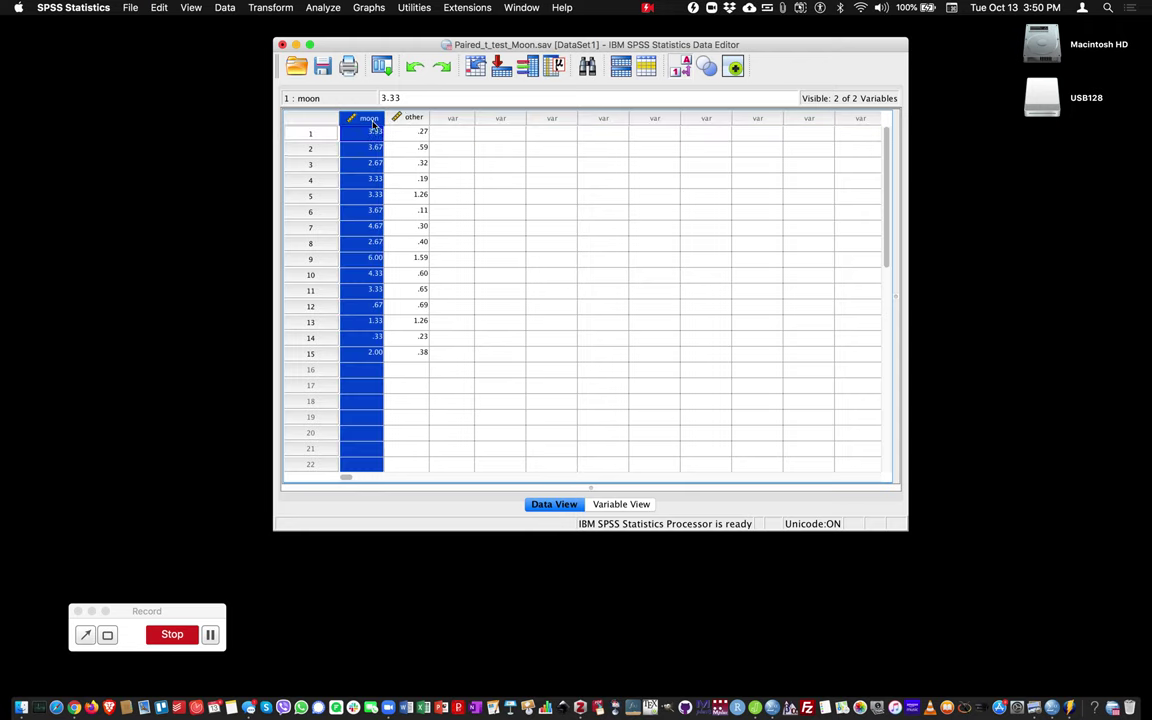
{"action": "left_click", "coordinate": [408, 118]}
{"action": "left_click_drag", "start_coordinate": [373, 133], "coordinate": [410, 180]}
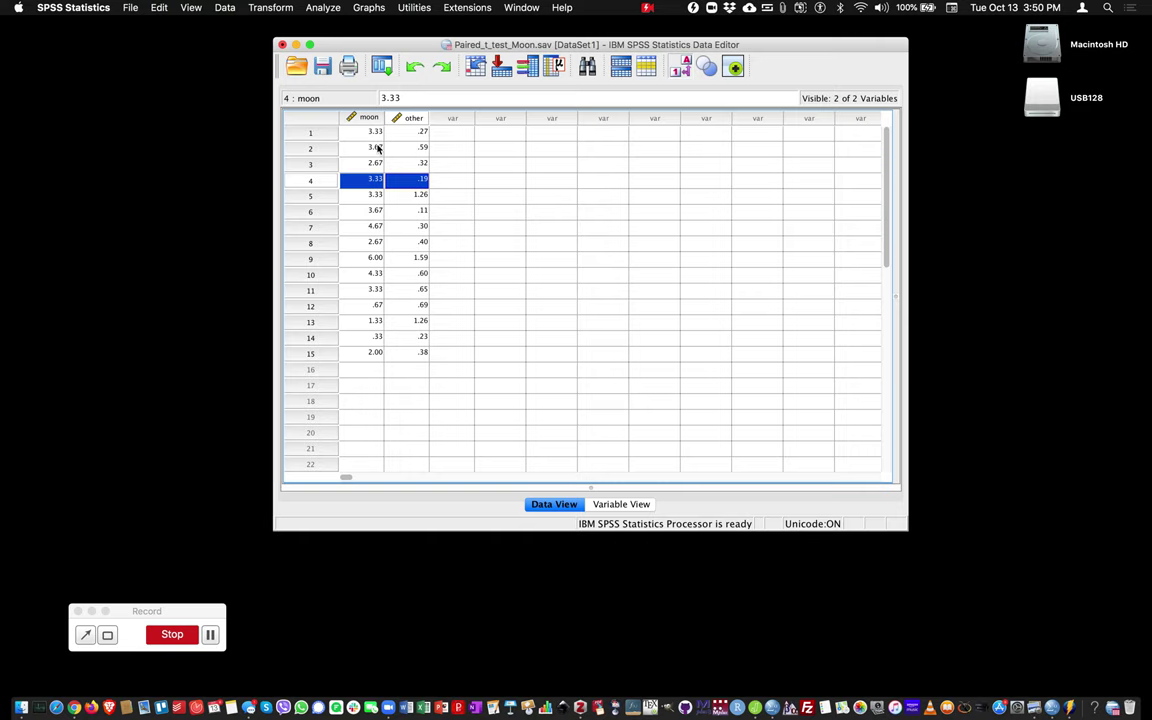
{"action": "left_click", "coordinate": [377, 134]}
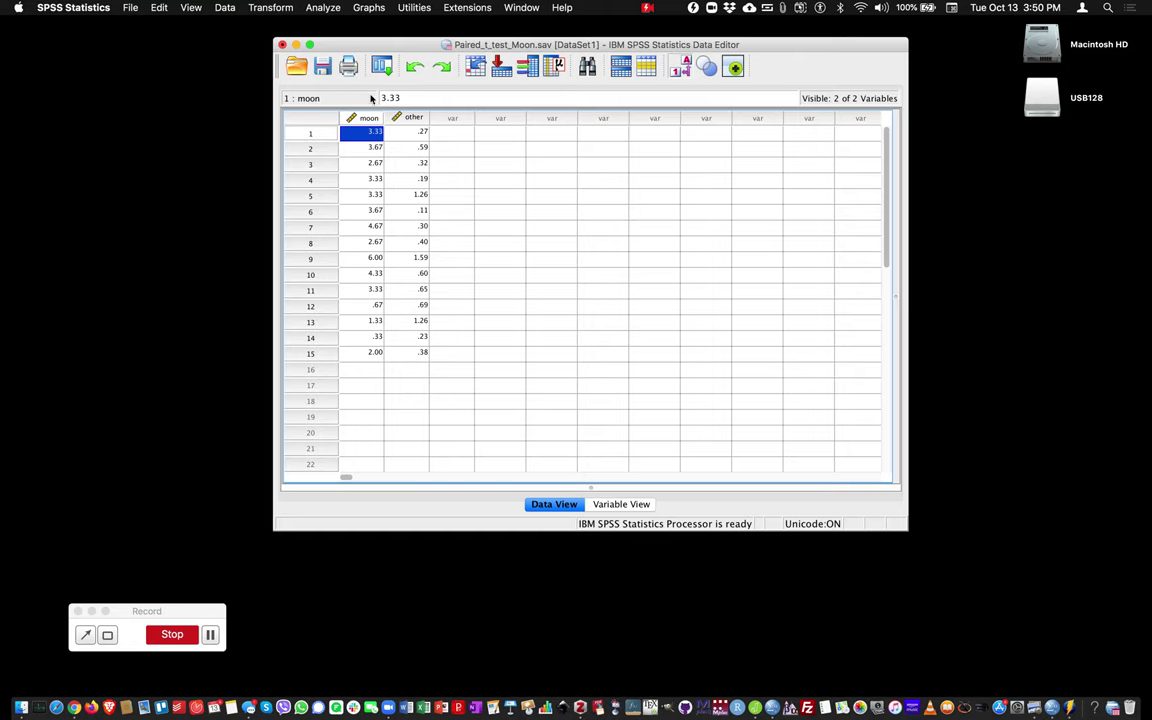
Step: Open the Paired-Samples T Test dialog under Analyze > Compare Means
{"action": "left_click", "coordinate": [326, 10]}
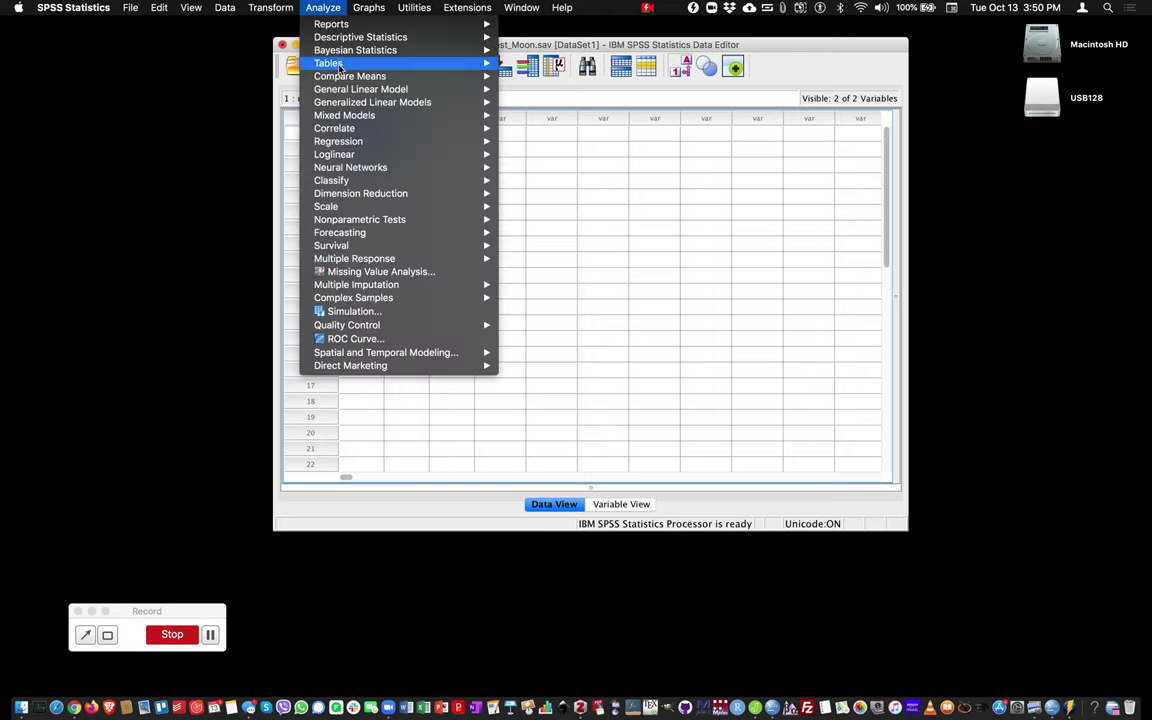
{"action": "mouse_move", "coordinate": [335, 78]}
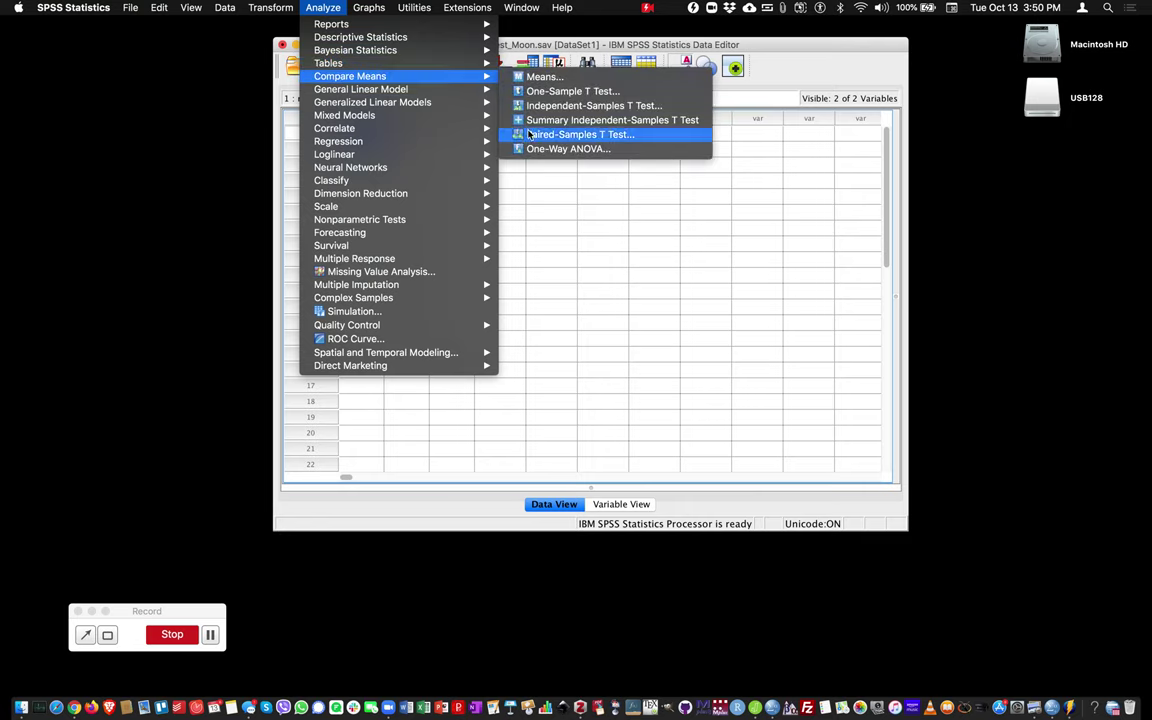
{"action": "left_click", "coordinate": [643, 137]}
Step: Pair moon as Variable1 and other as Variable2 in Pair 1
{"action": "left_click_drag", "start_coordinate": [310, 28], "coordinate": [653, 193]}
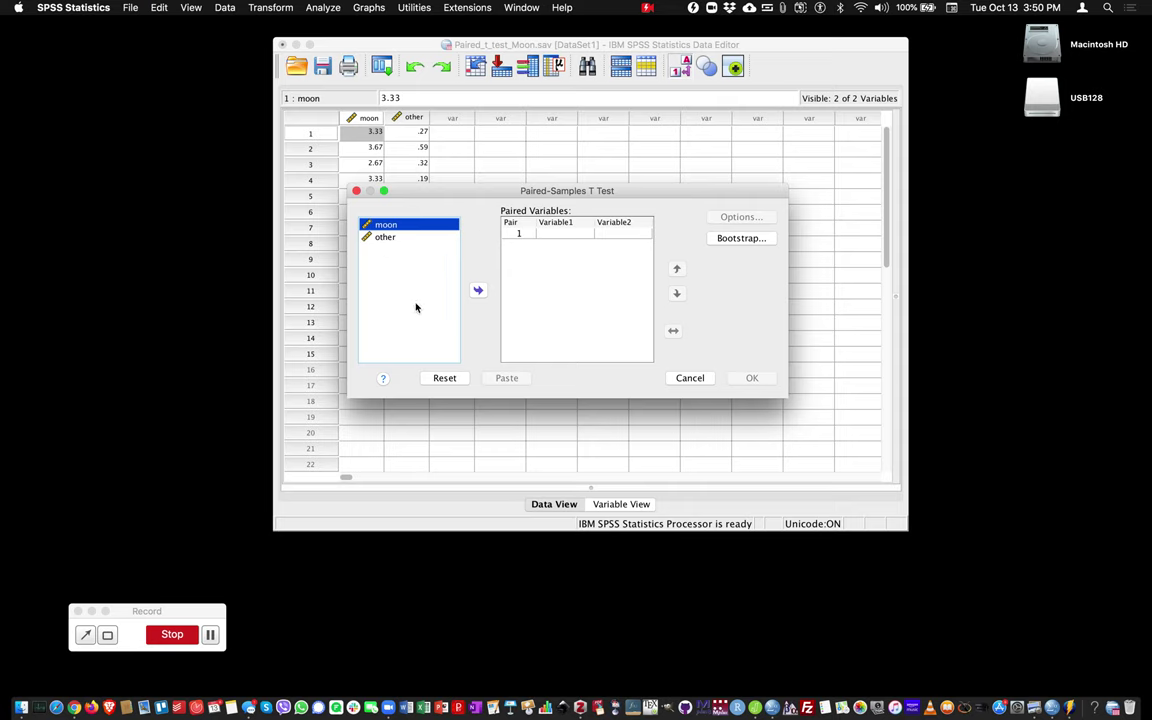
{"action": "left_click", "coordinate": [408, 236]}
{"action": "left_click", "coordinate": [410, 225]}
{"action": "left_click_drag", "start_coordinate": [410, 231], "coordinate": [549, 235]}
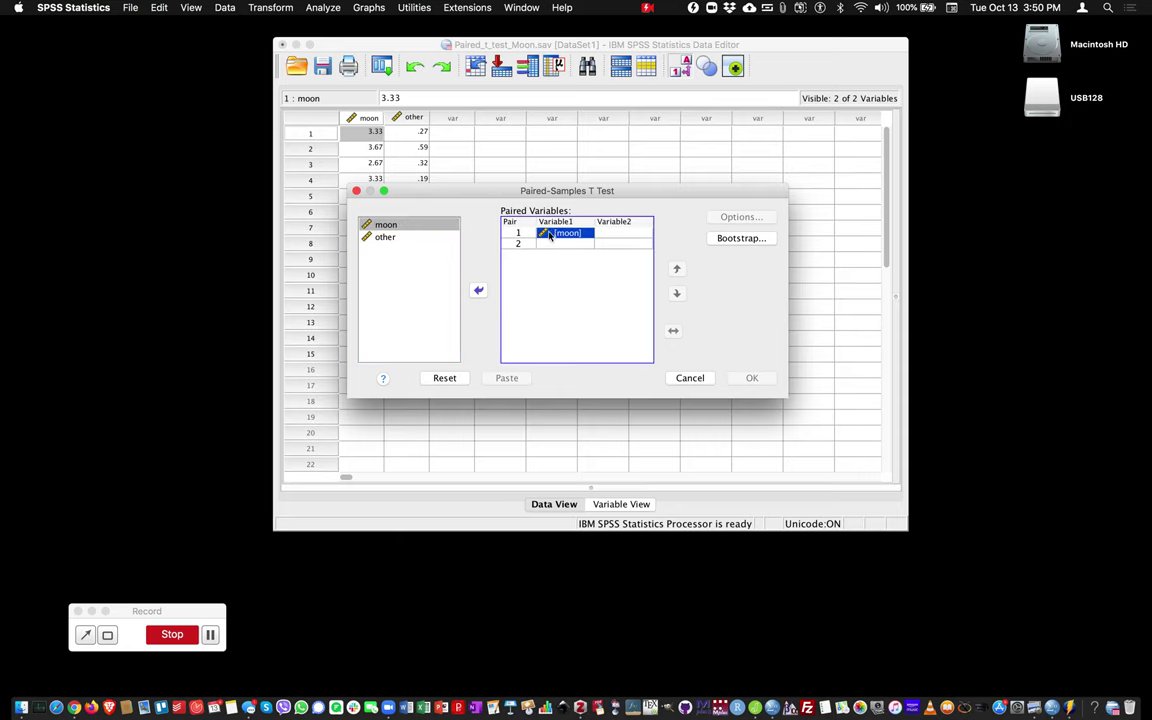
{"action": "left_click", "coordinate": [383, 240]}
{"action": "left_click_drag", "start_coordinate": [383, 242], "coordinate": [619, 237]}
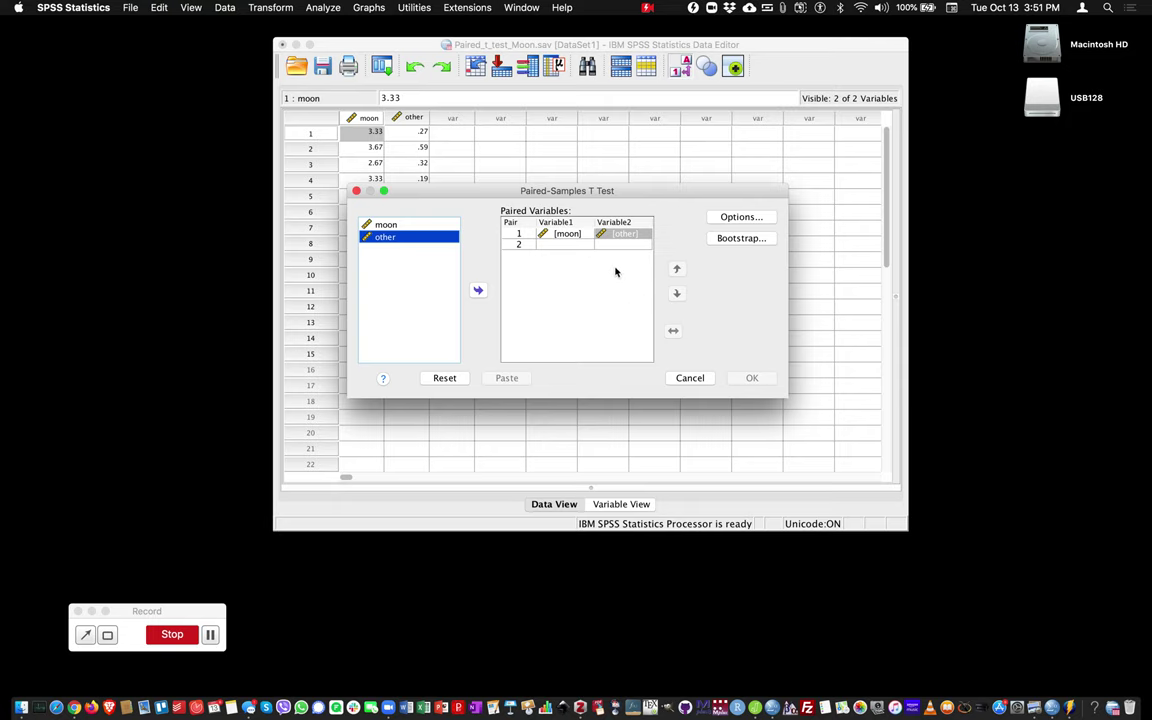
Step: After a first OK attempt, place other alone as Pair 2's Variable1 and select its cells
{"action": "left_click", "coordinate": [768, 385]}
{"action": "left_click_drag", "start_coordinate": [393, 241], "coordinate": [604, 240]}
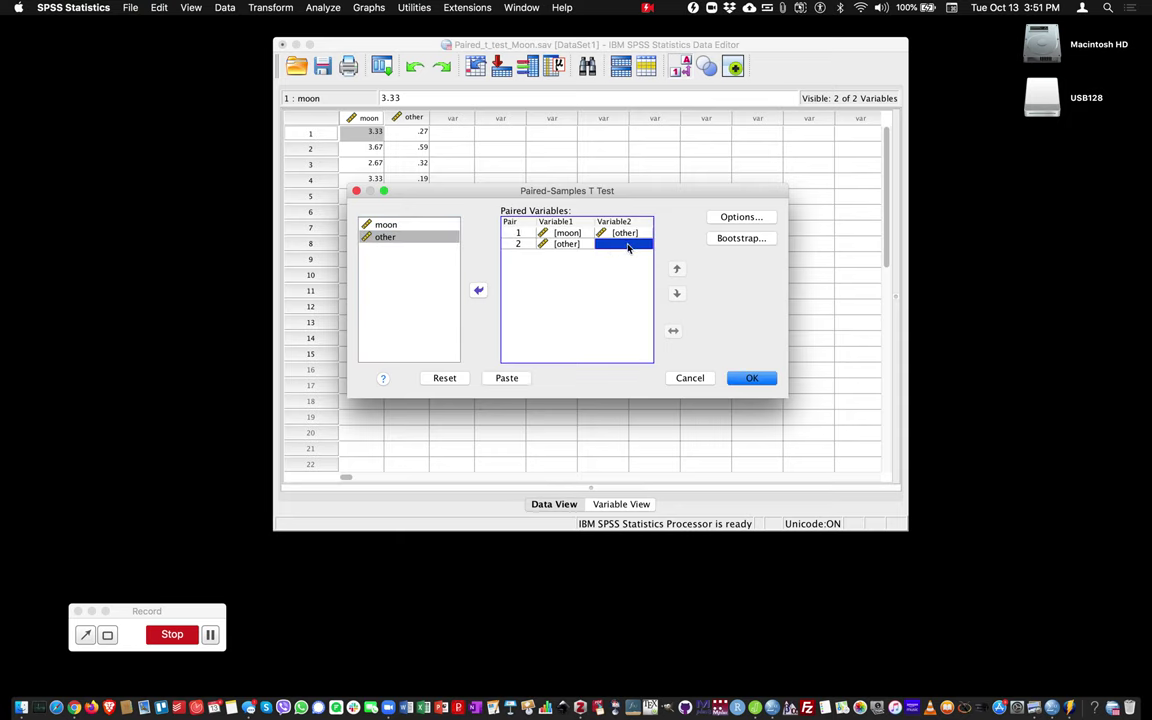
{"action": "left_click", "coordinate": [626, 247]}
{"action": "left_click", "coordinate": [578, 245]}
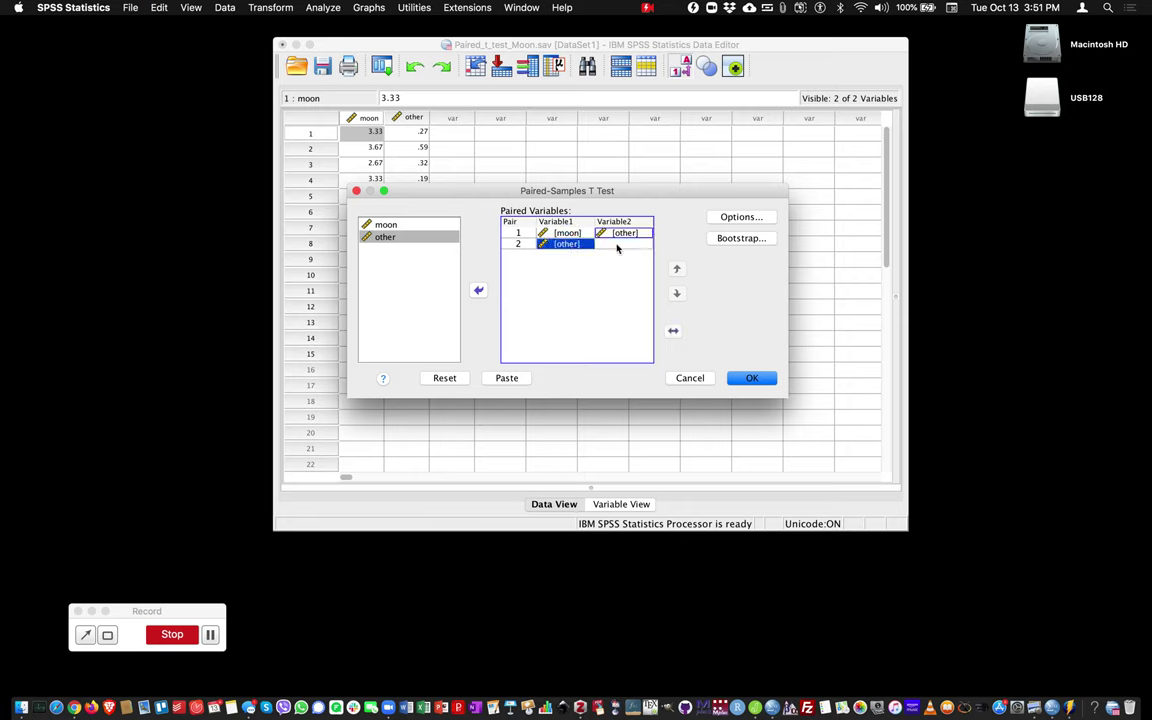
{"action": "left_click", "coordinate": [617, 245]}
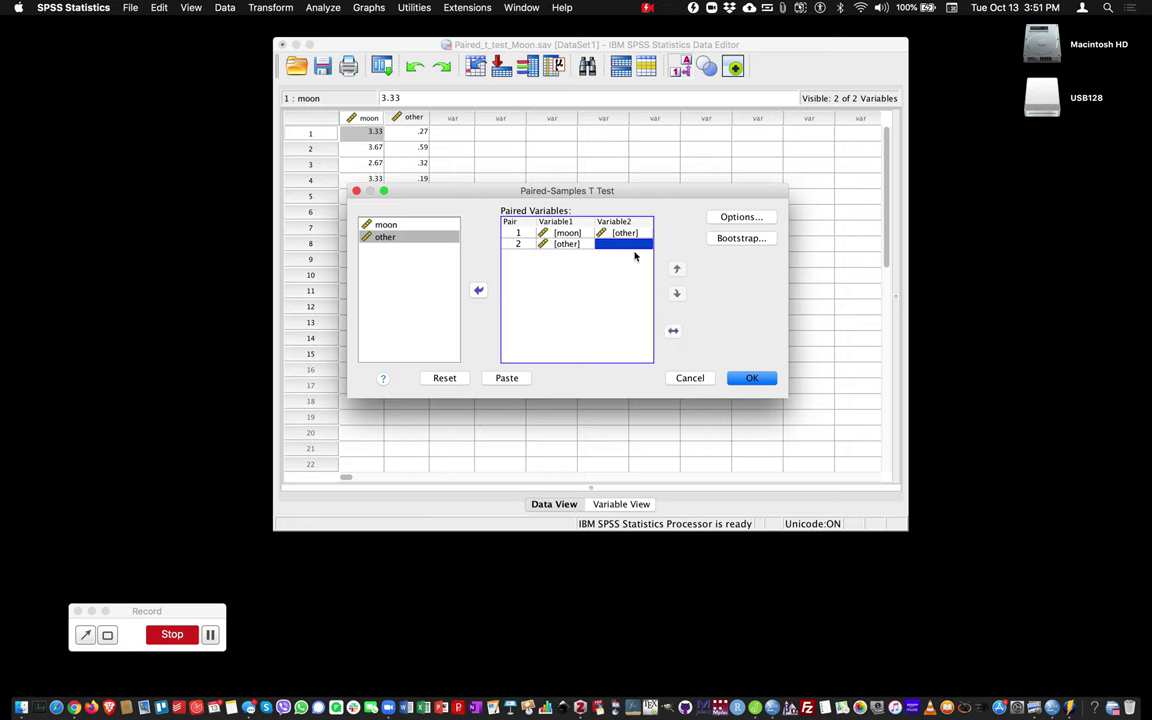
Step: Run the test and review the Statistics, Correlations (.234) and Test (t = 6.452, df 14) tables
{"action": "left_click", "coordinate": [764, 380]}
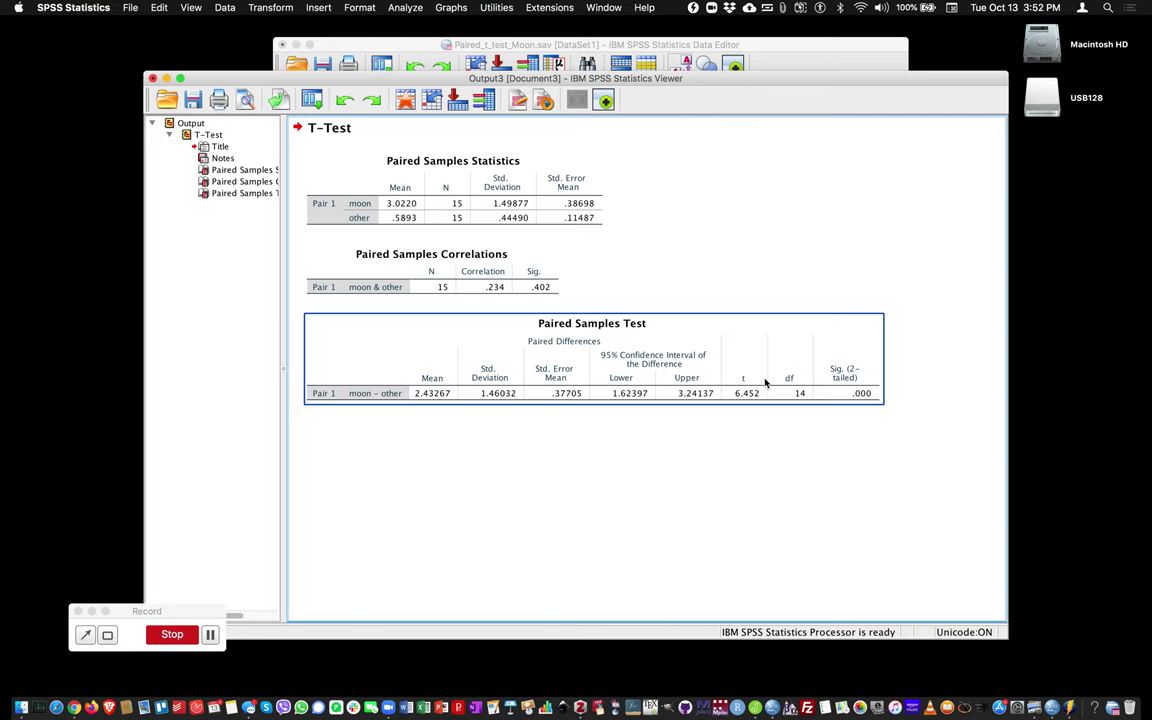
{"action": "left_click", "coordinate": [470, 416]}
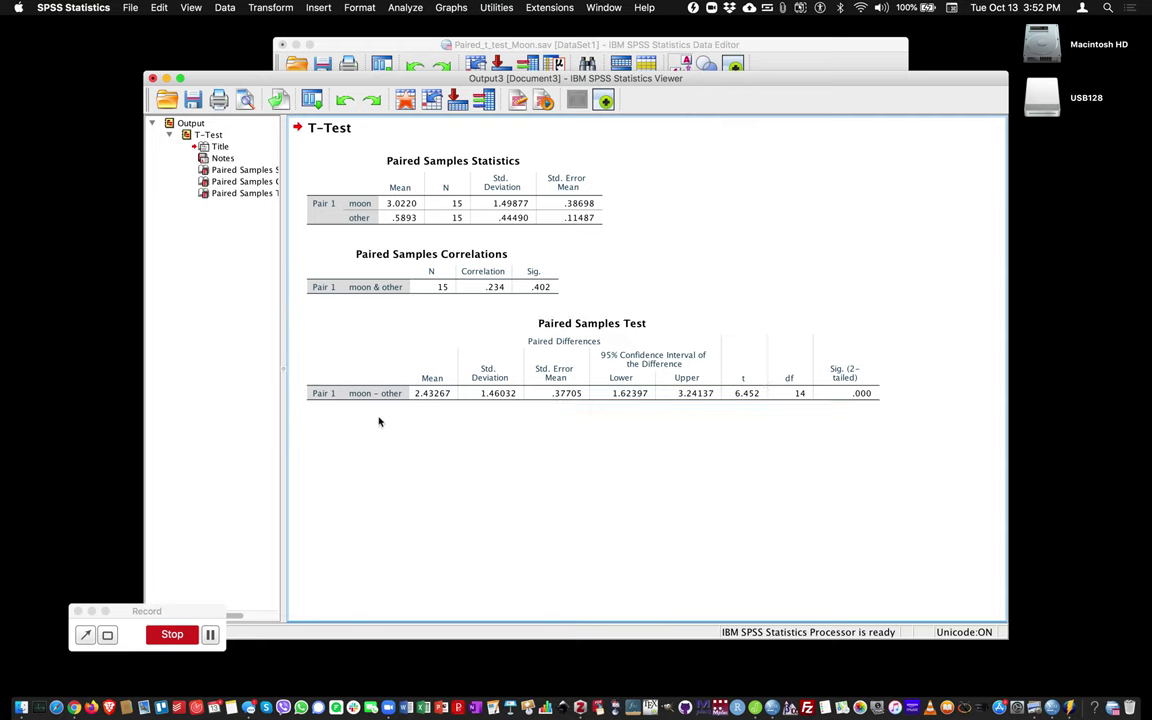
{"action": "left_click", "coordinate": [399, 254]}
{"action": "left_click", "coordinate": [365, 200]}
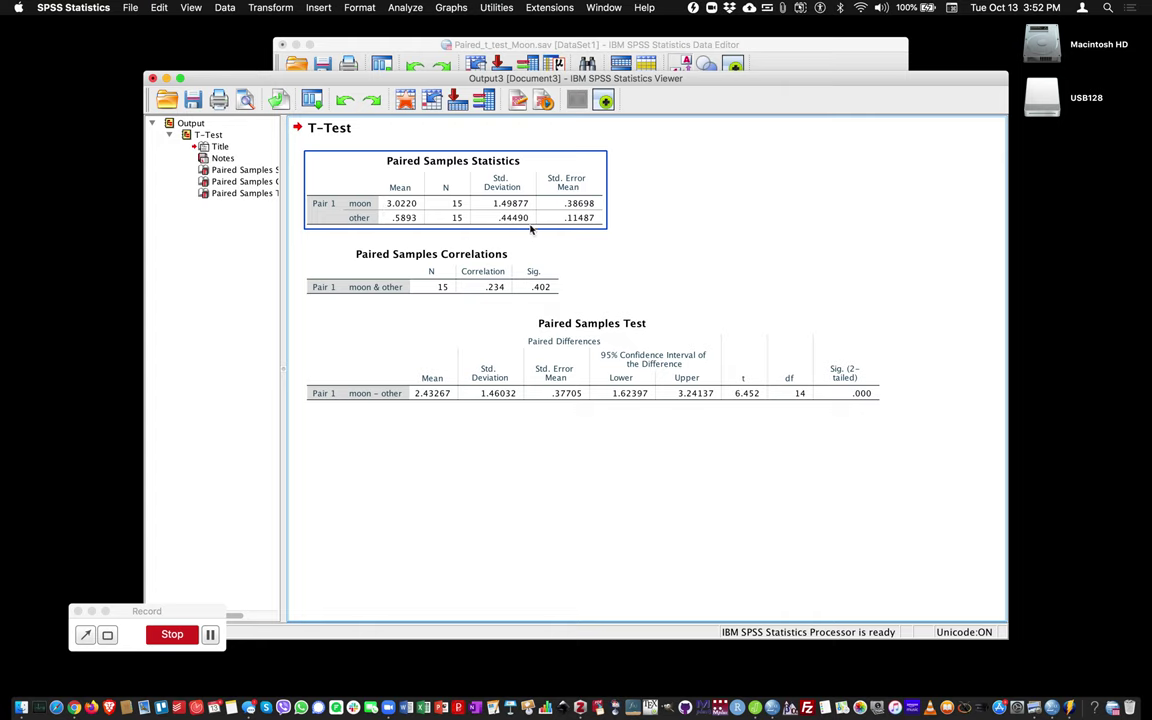
{"action": "left_click", "coordinate": [548, 255]}
{"action": "left_click", "coordinate": [420, 326]}
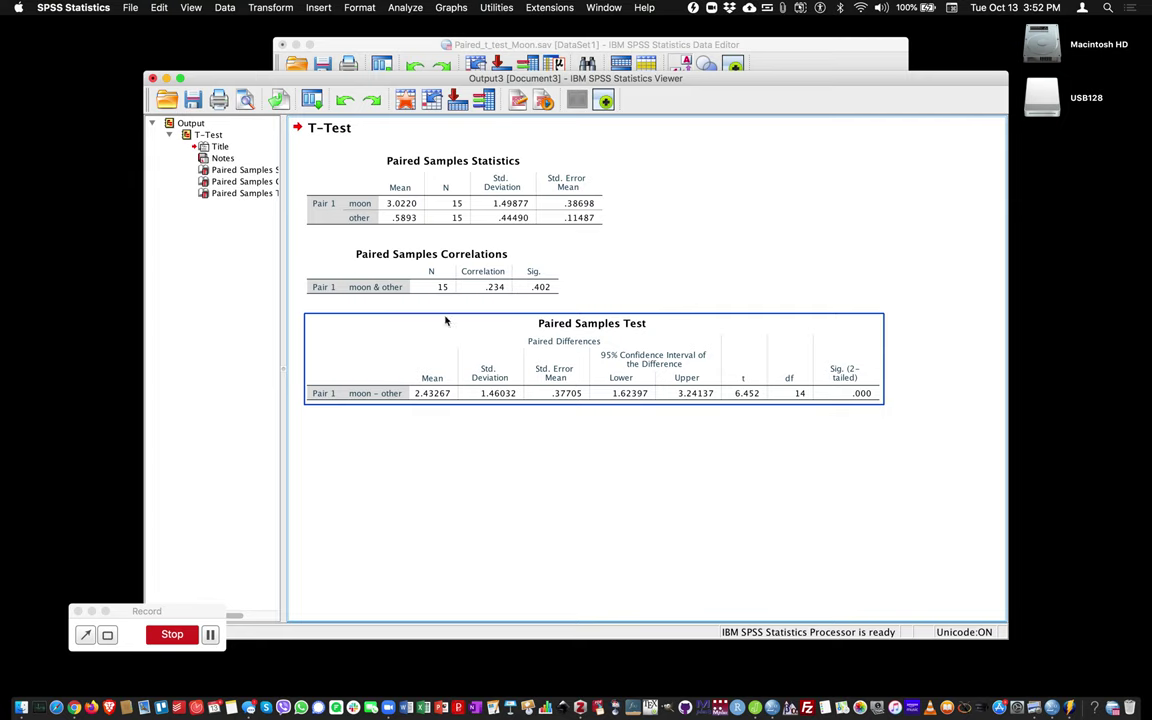
{"action": "left_click", "coordinate": [398, 280]}
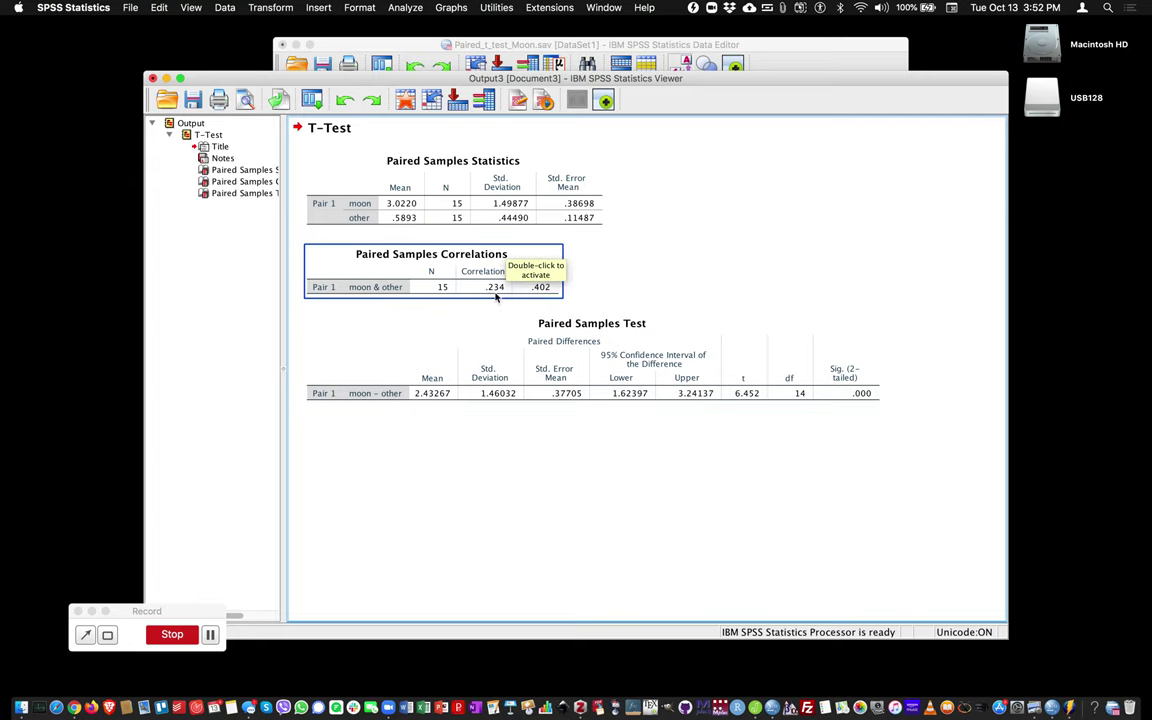
{"action": "left_click", "coordinate": [379, 428]}
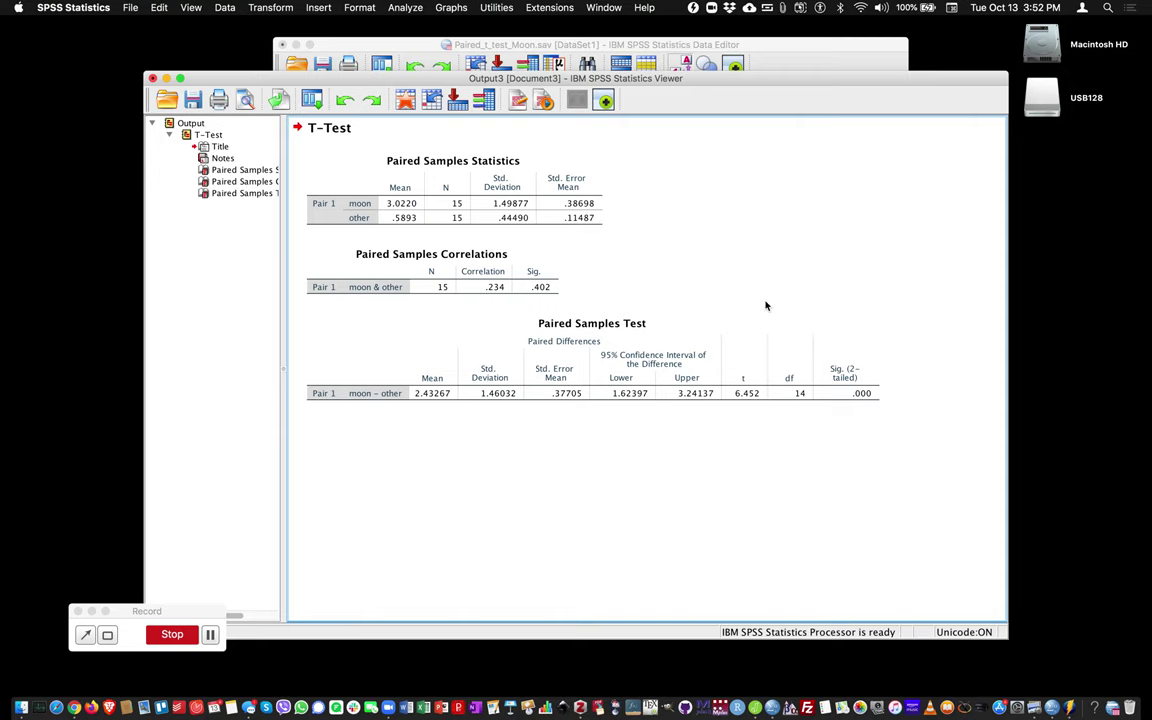
{"action": "left_click", "coordinate": [586, 330]}
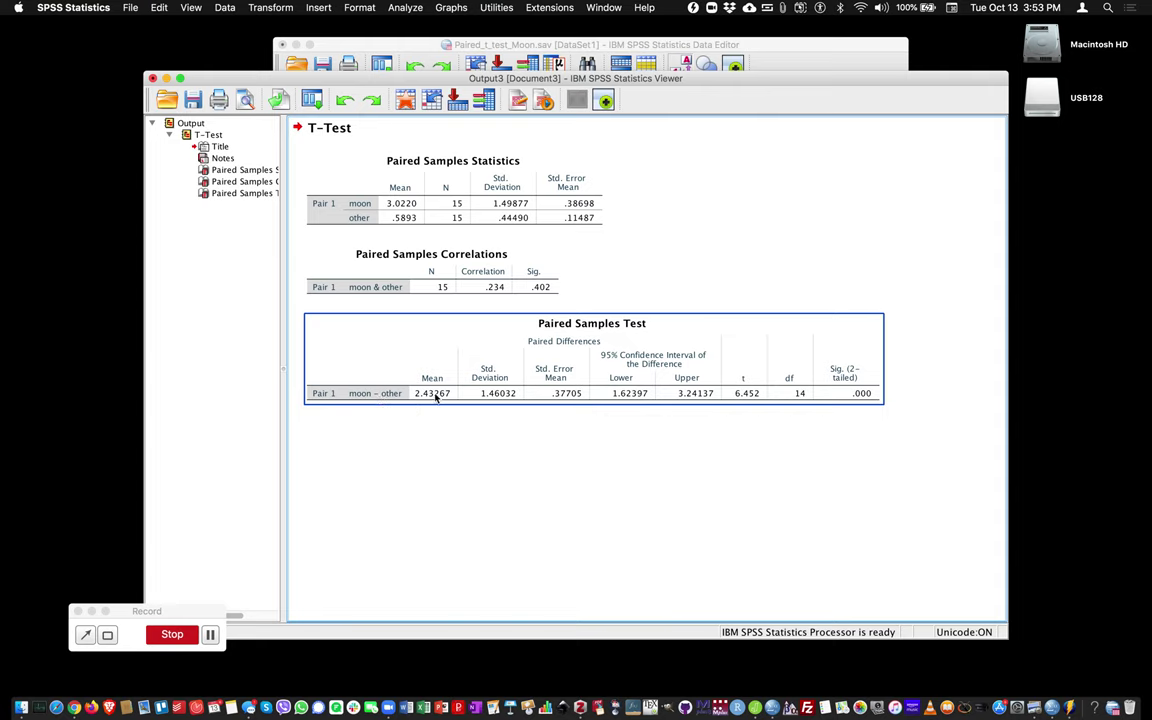
{"action": "left_click", "coordinate": [478, 432]}
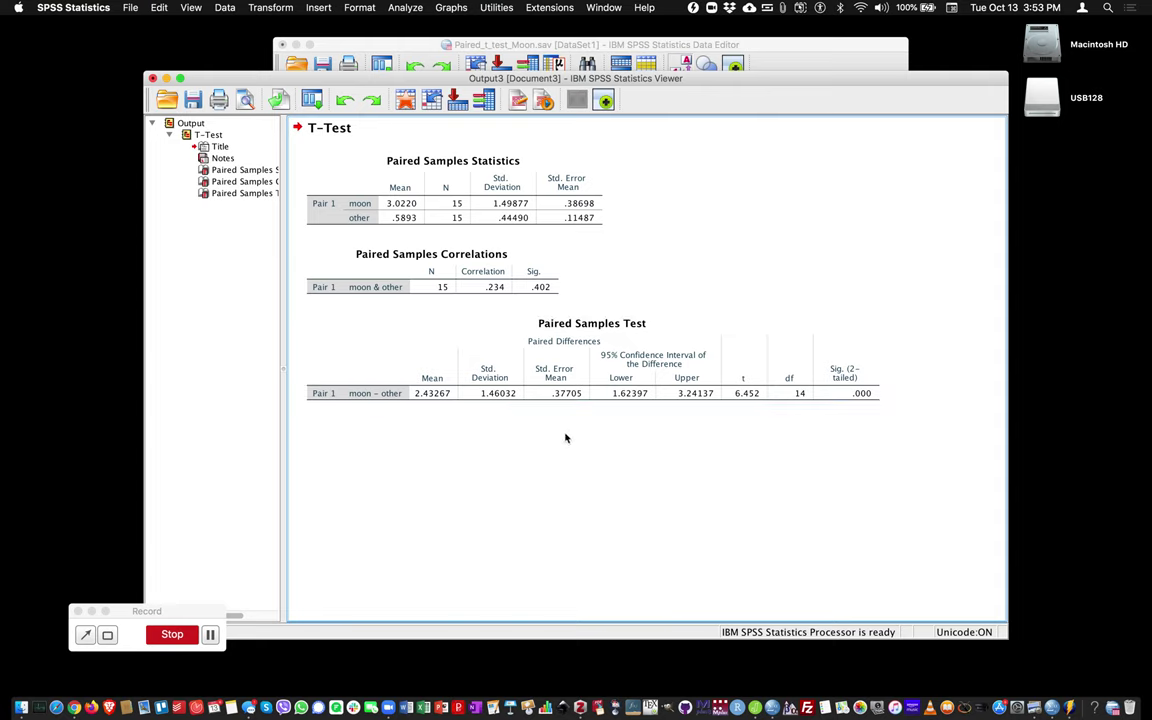
{"action": "left_click", "coordinate": [749, 399]}
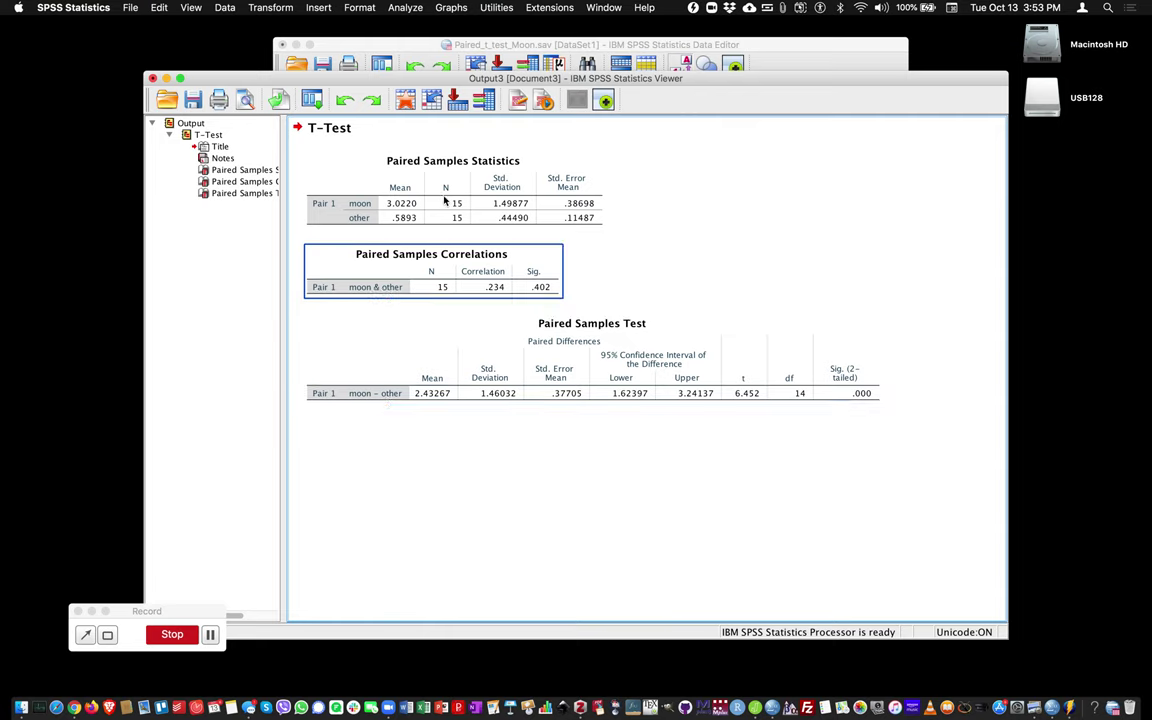
Step: Bring the data editor forward and select the moon and other columns
{"action": "left_click", "coordinate": [400, 44]}
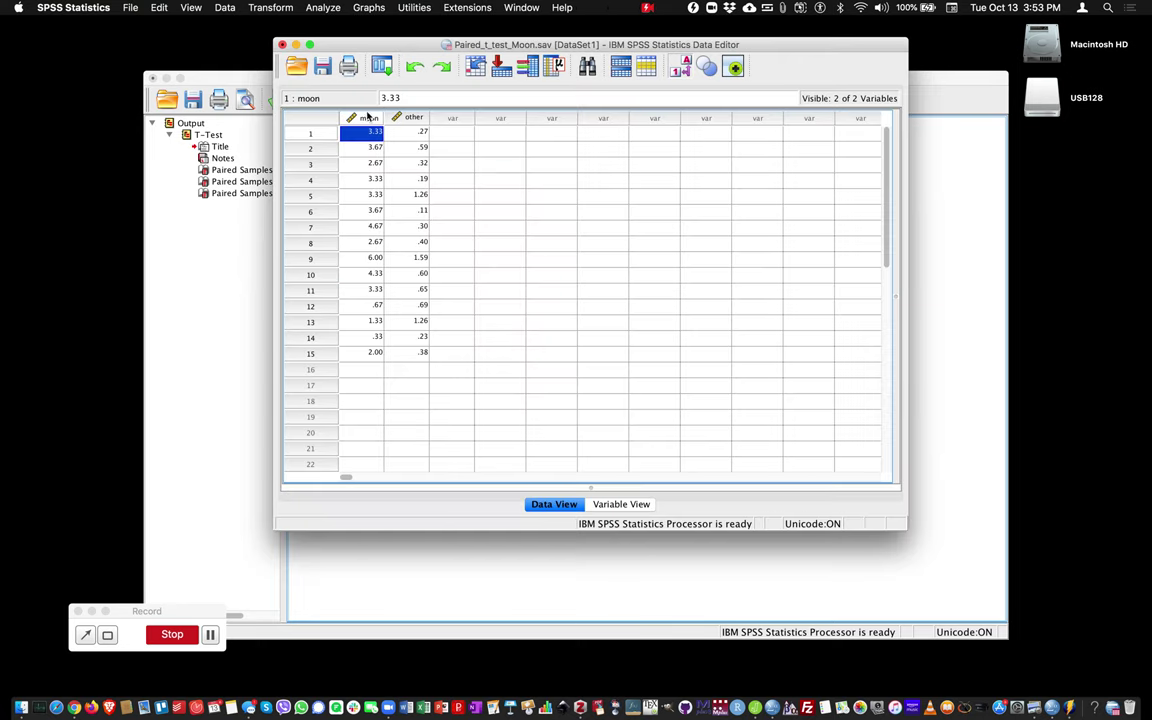
{"action": "left_click_drag", "start_coordinate": [368, 117], "coordinate": [431, 119]}
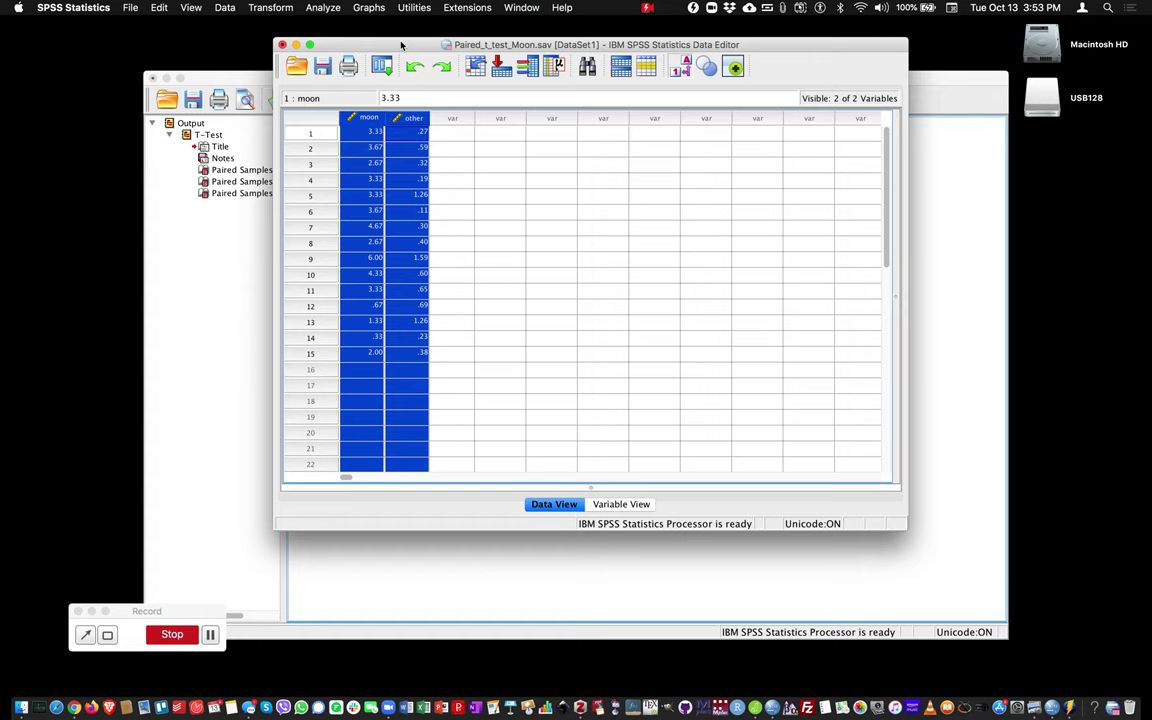
{"action": "left_click", "coordinate": [452, 180]}
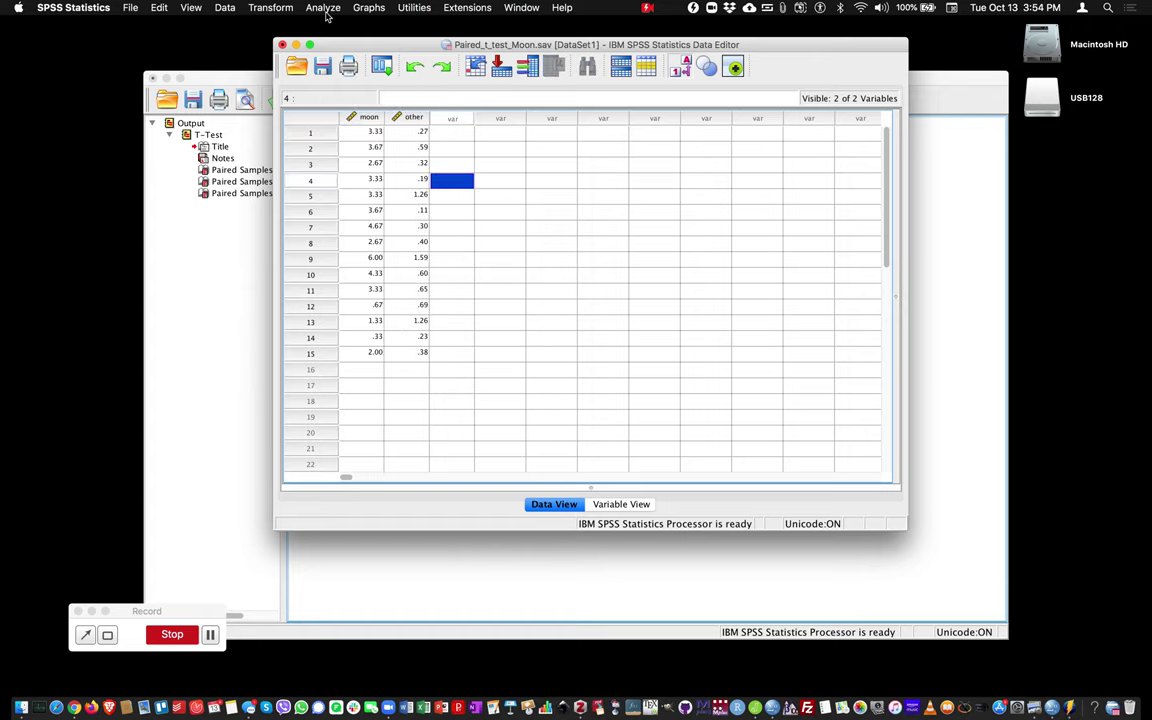
Step: In Compute Variable, name the target variable 'difference'
{"action": "left_click", "coordinate": [271, 8]}
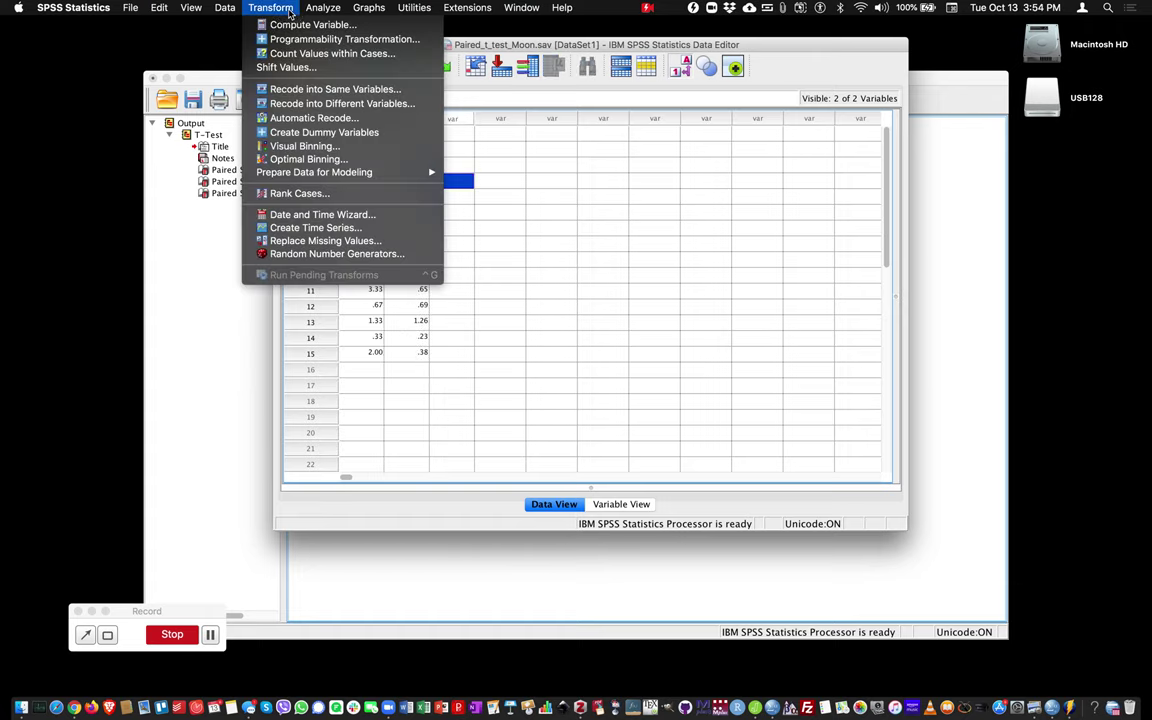
{"action": "left_click", "coordinate": [366, 26]}
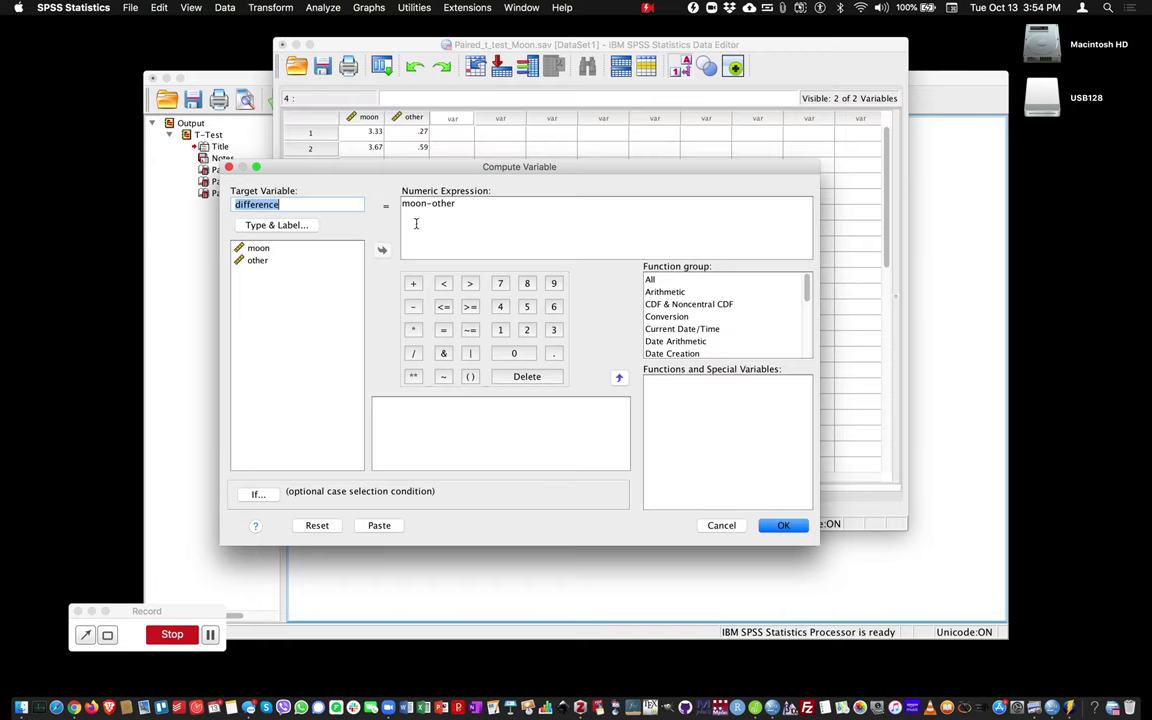
{"action": "left_click", "coordinate": [328, 525]}
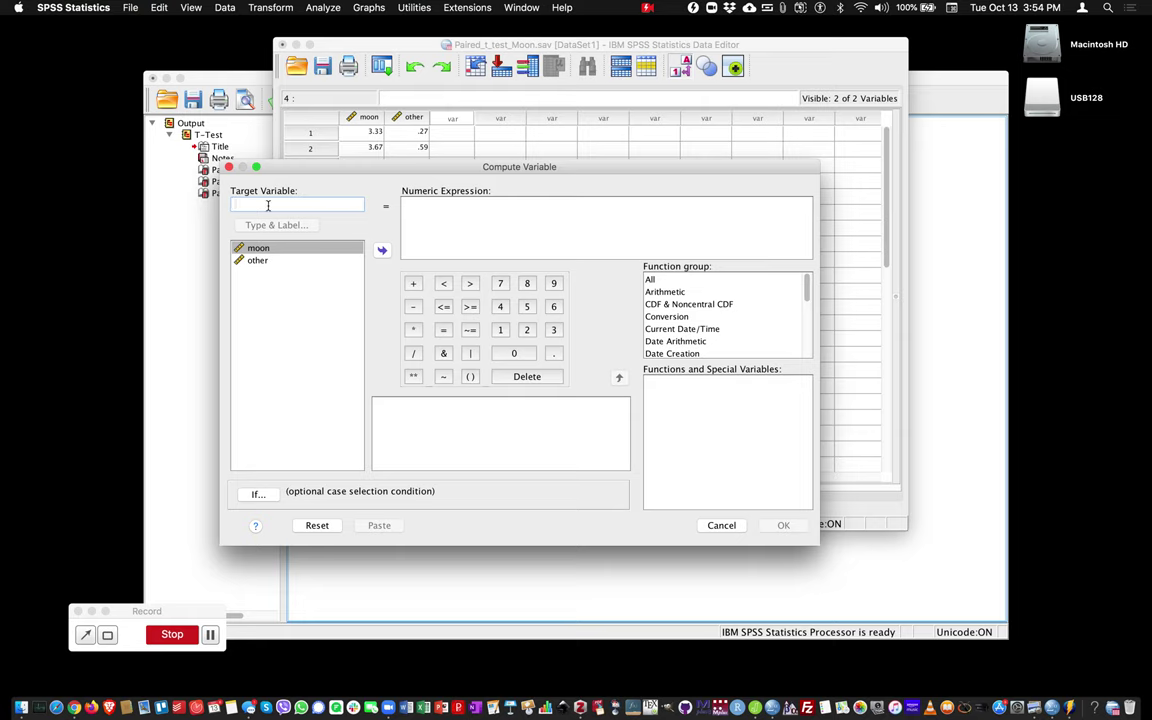
{"action": "type", "text": "difference"}
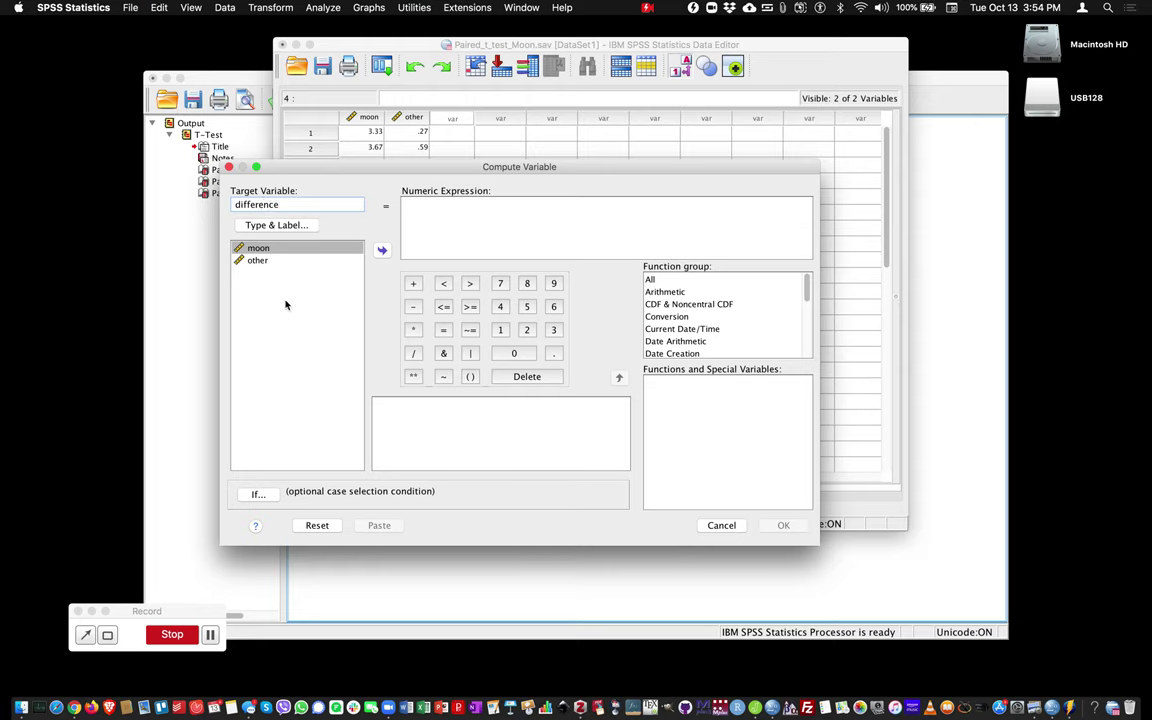
Step: Build the expression moon-other and compute the new difference variable
{"action": "left_click", "coordinate": [441, 211]}
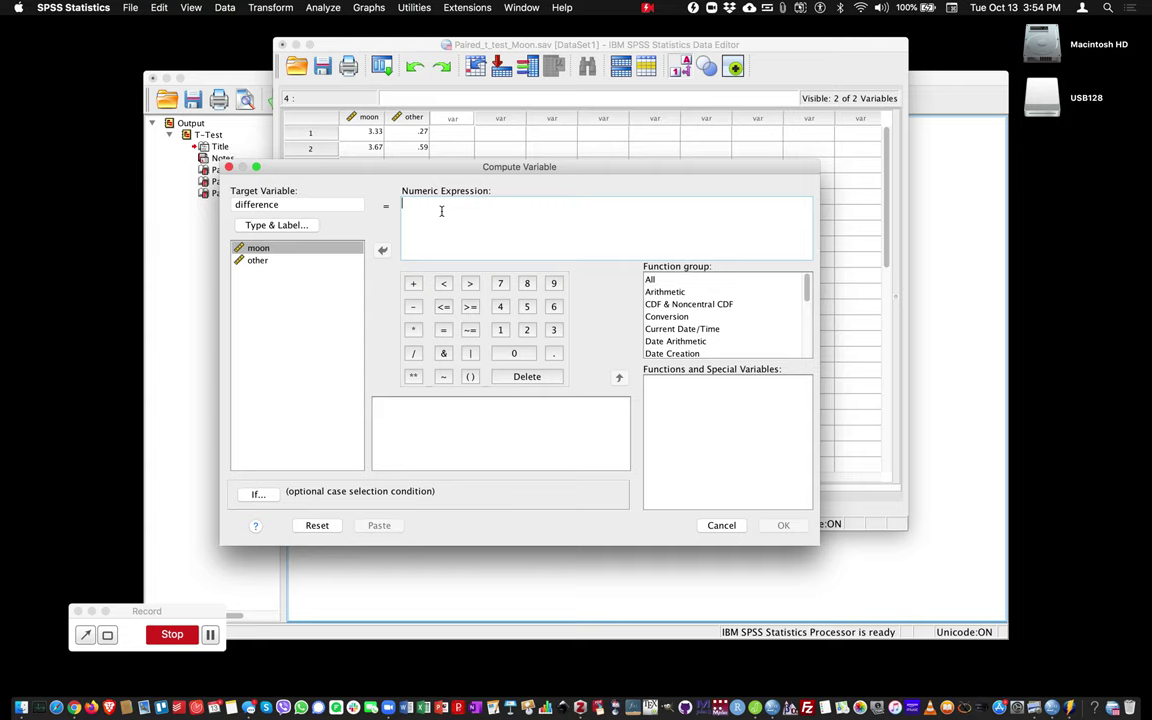
{"action": "double_click", "coordinate": [265, 254]}
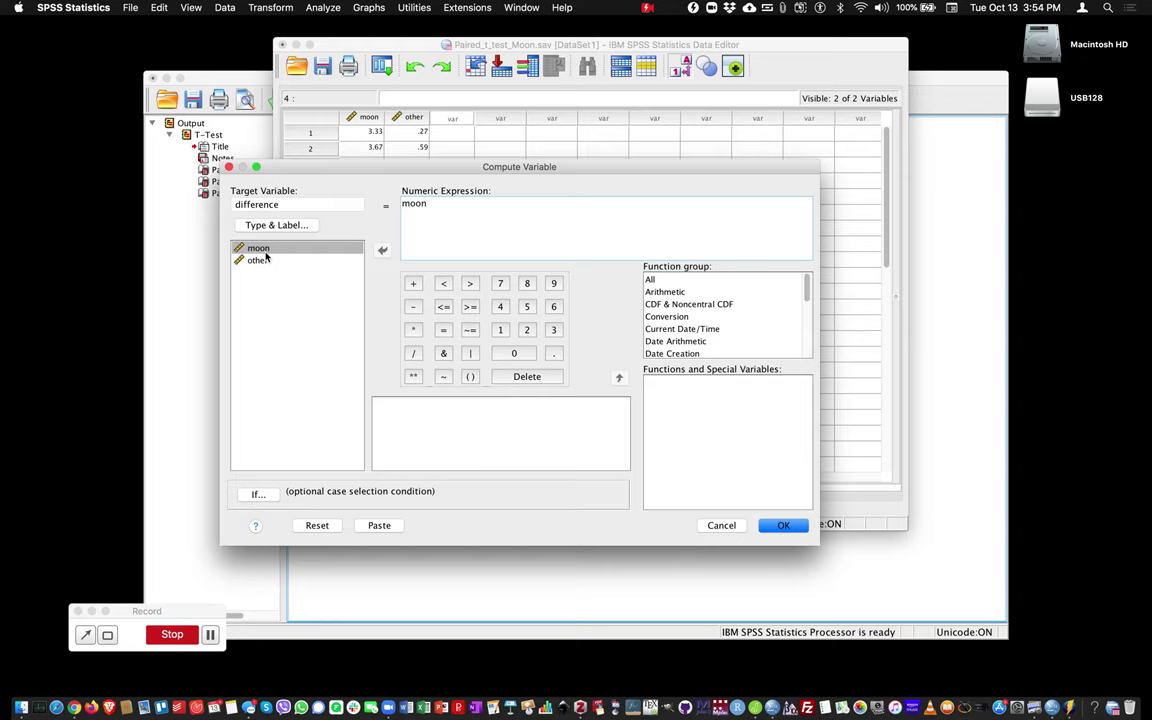
{"action": "left_click", "coordinate": [409, 310]}
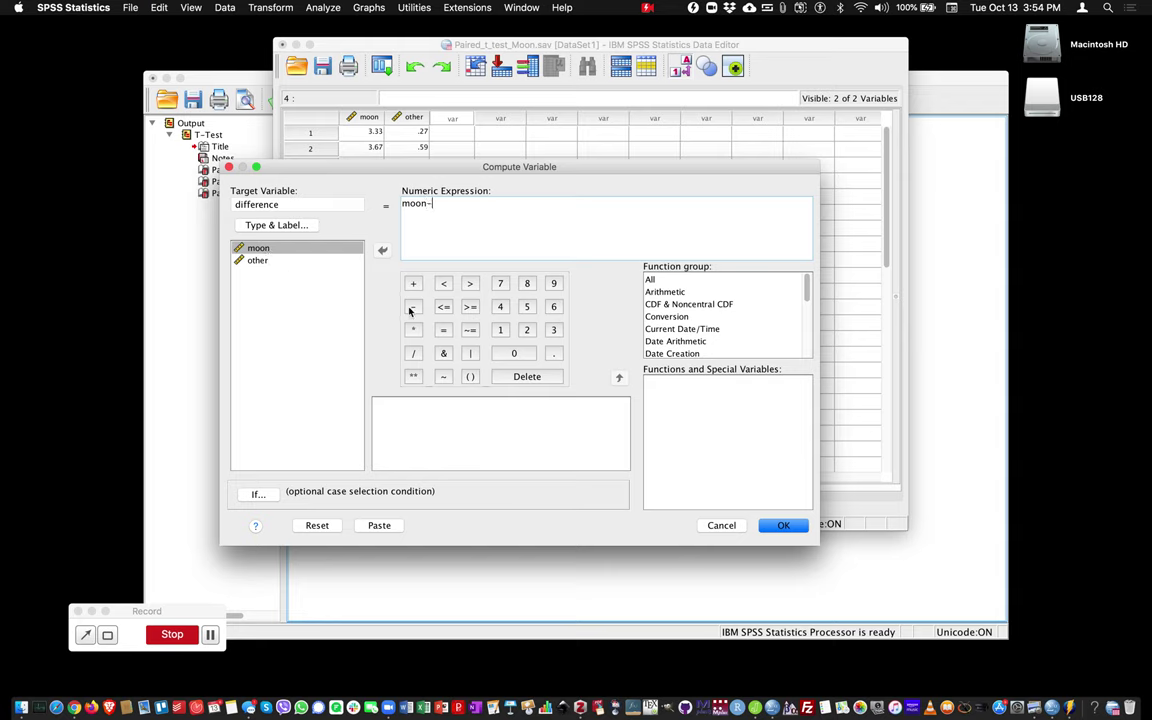
{"action": "double_click", "coordinate": [263, 261]}
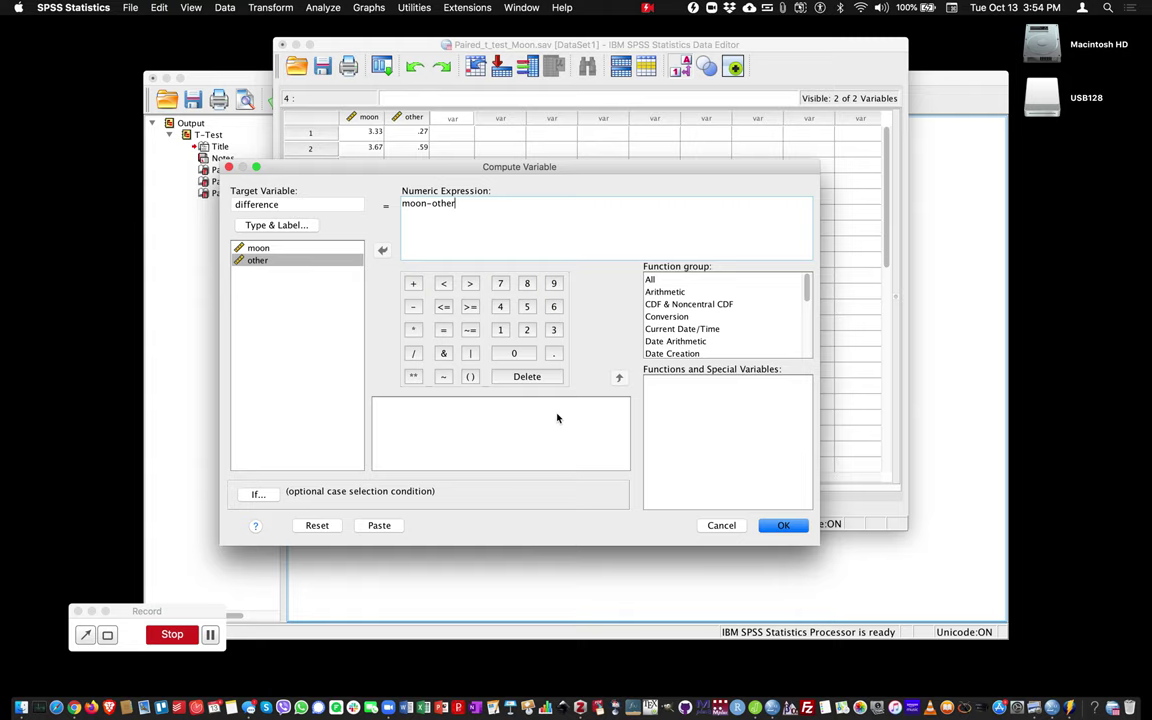
{"action": "left_click", "coordinate": [784, 534]}
Step: Compare row 1's difference value 3.06 with its moon (3.33) and other values
{"action": "left_click", "coordinate": [465, 56]}
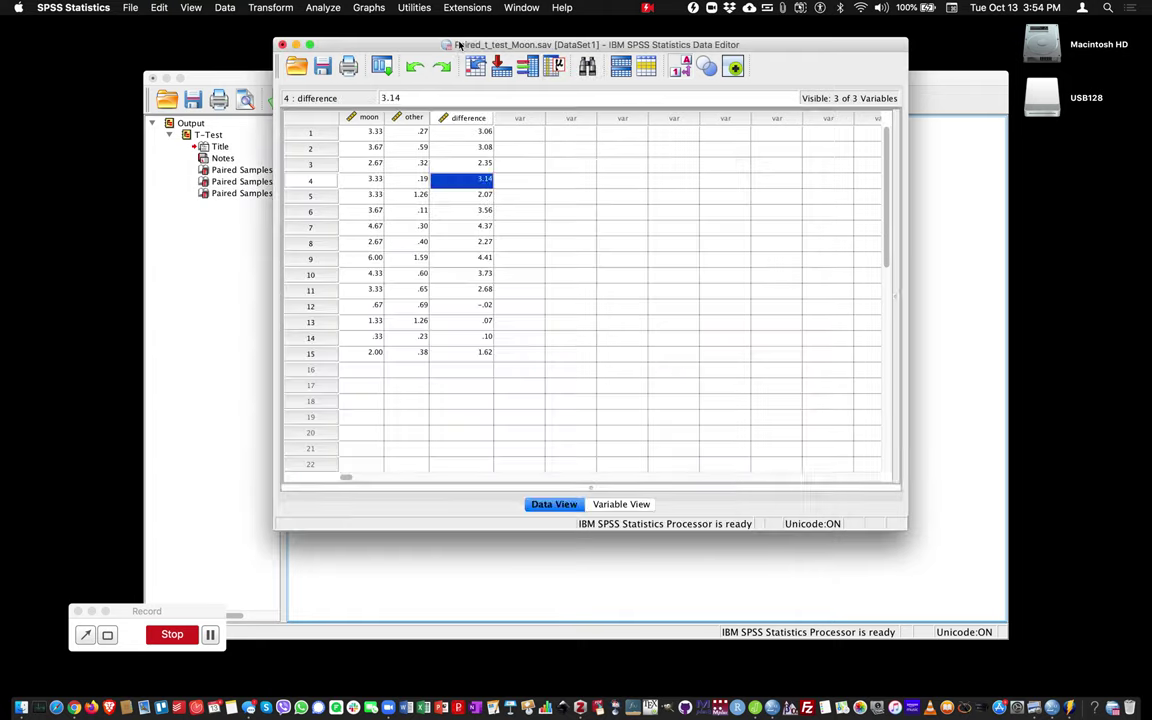
{"action": "left_click", "coordinate": [458, 119]}
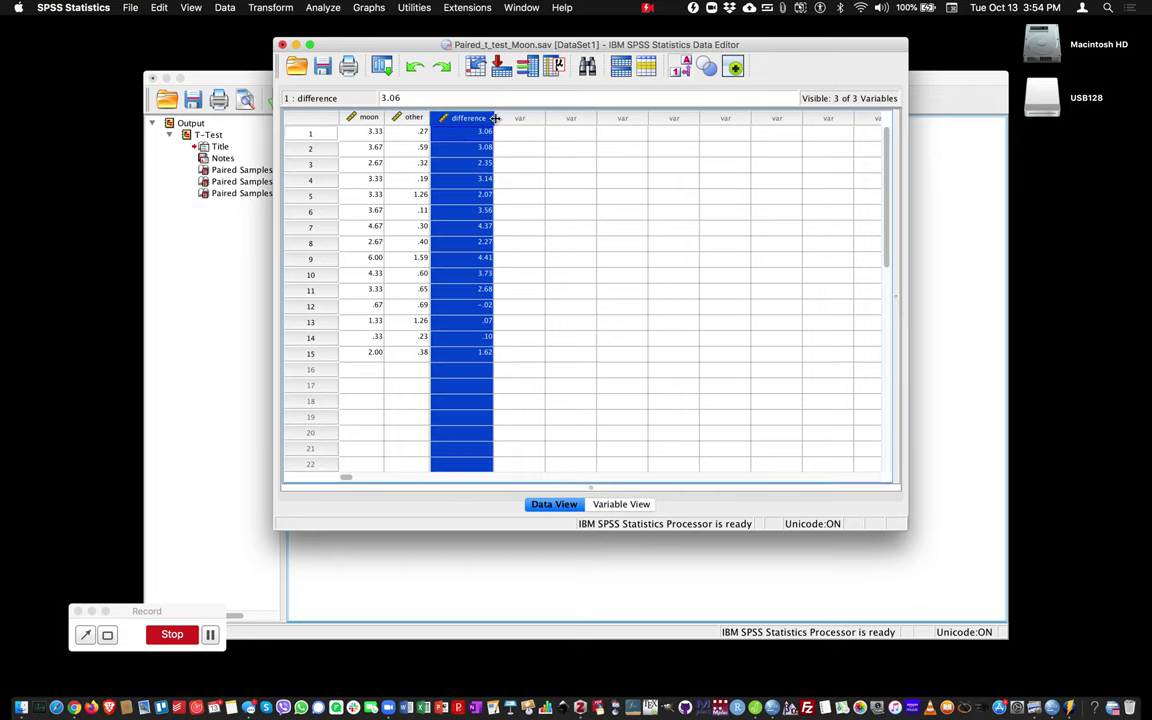
{"action": "left_click", "coordinate": [460, 134]}
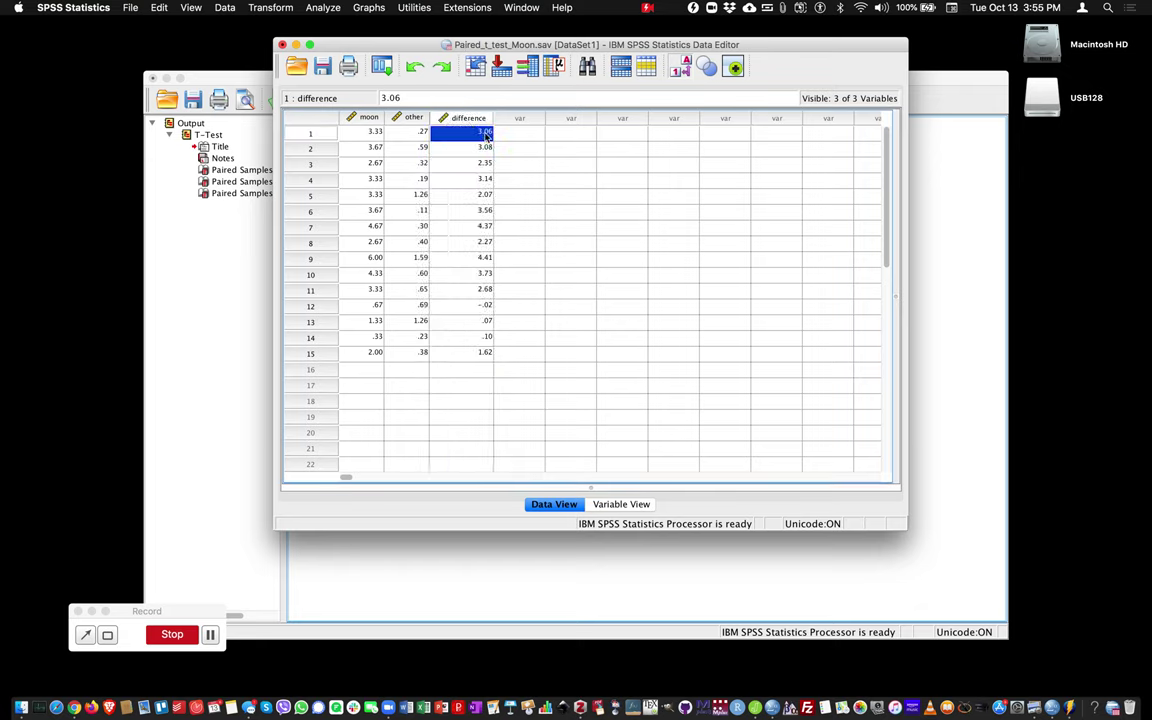
{"action": "left_click", "coordinate": [362, 135]}
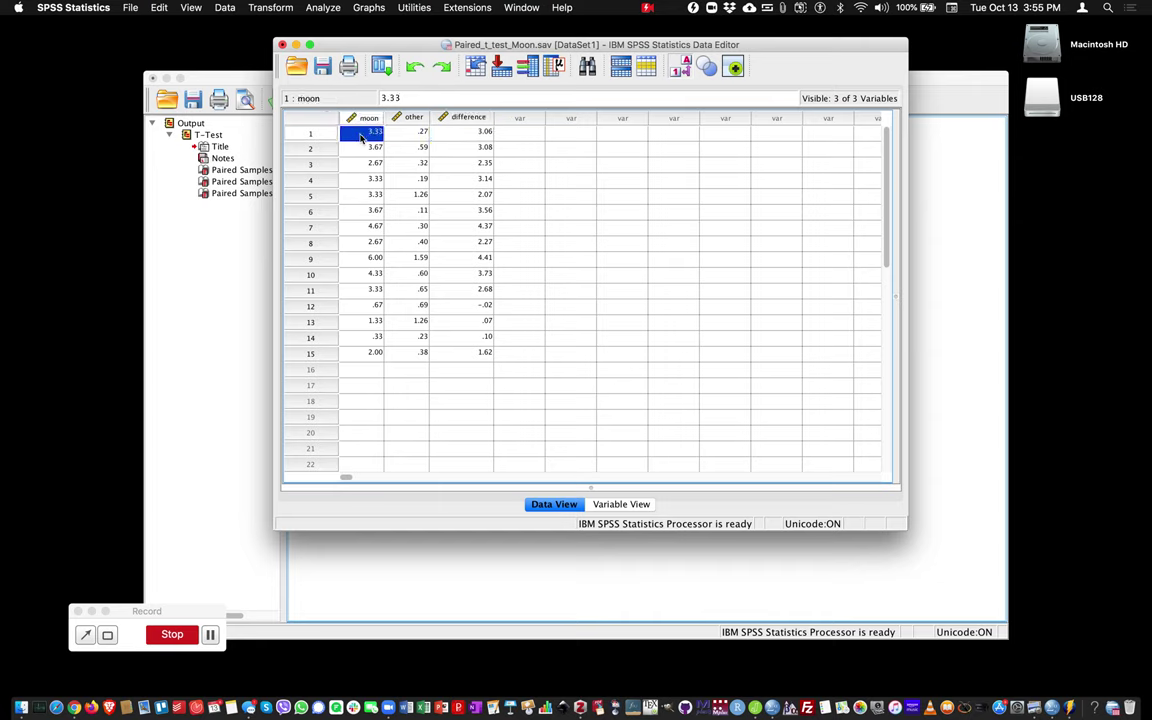
{"action": "key", "text": "Right"}
{"action": "left_click", "coordinate": [470, 136]}
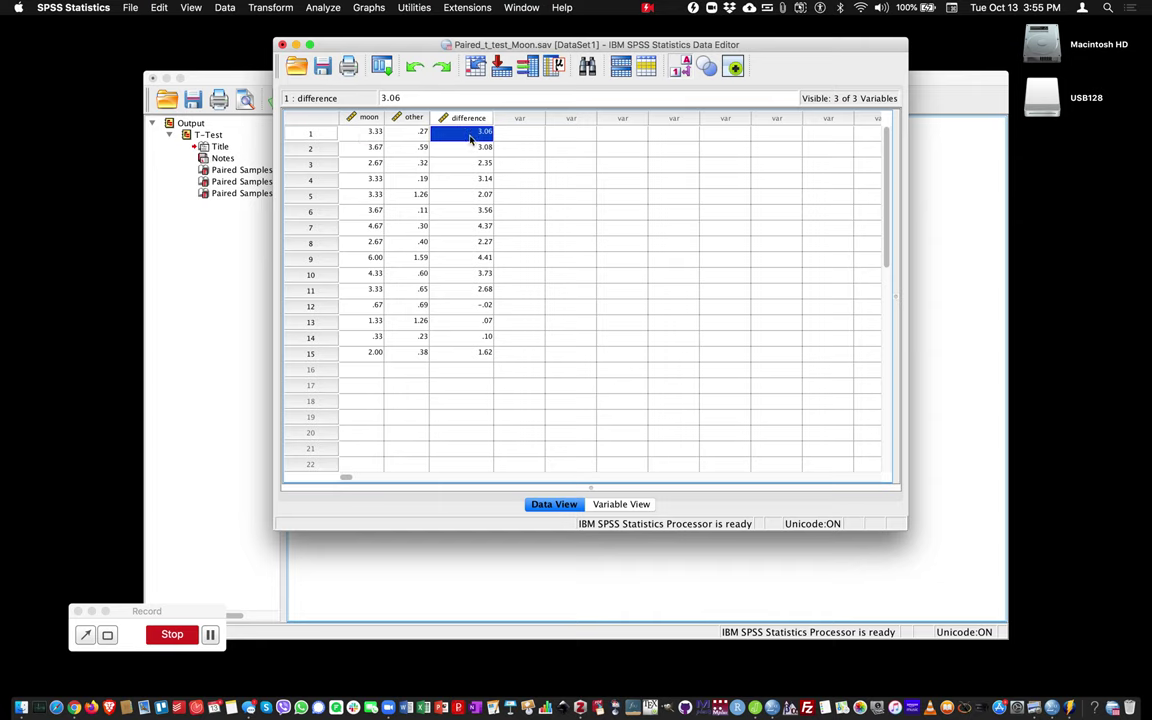
Step: Review the whole difference column, including row 12's negative value
{"action": "left_click", "coordinate": [459, 117]}
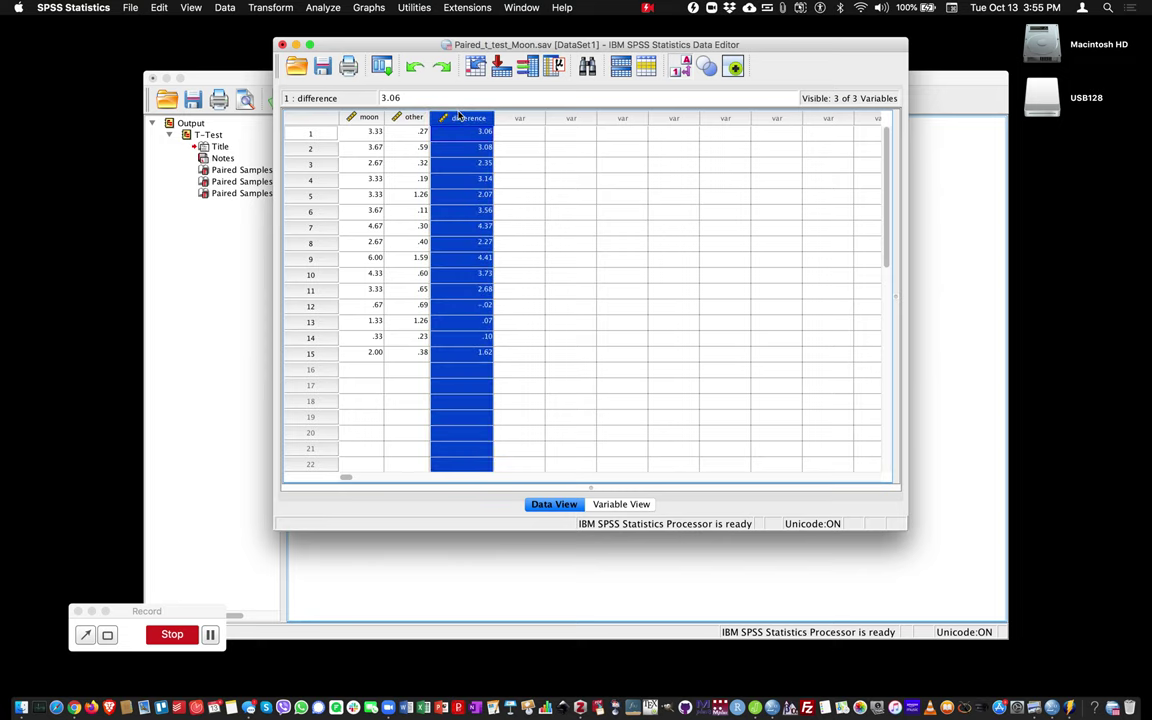
{"action": "left_click", "coordinate": [450, 308]}
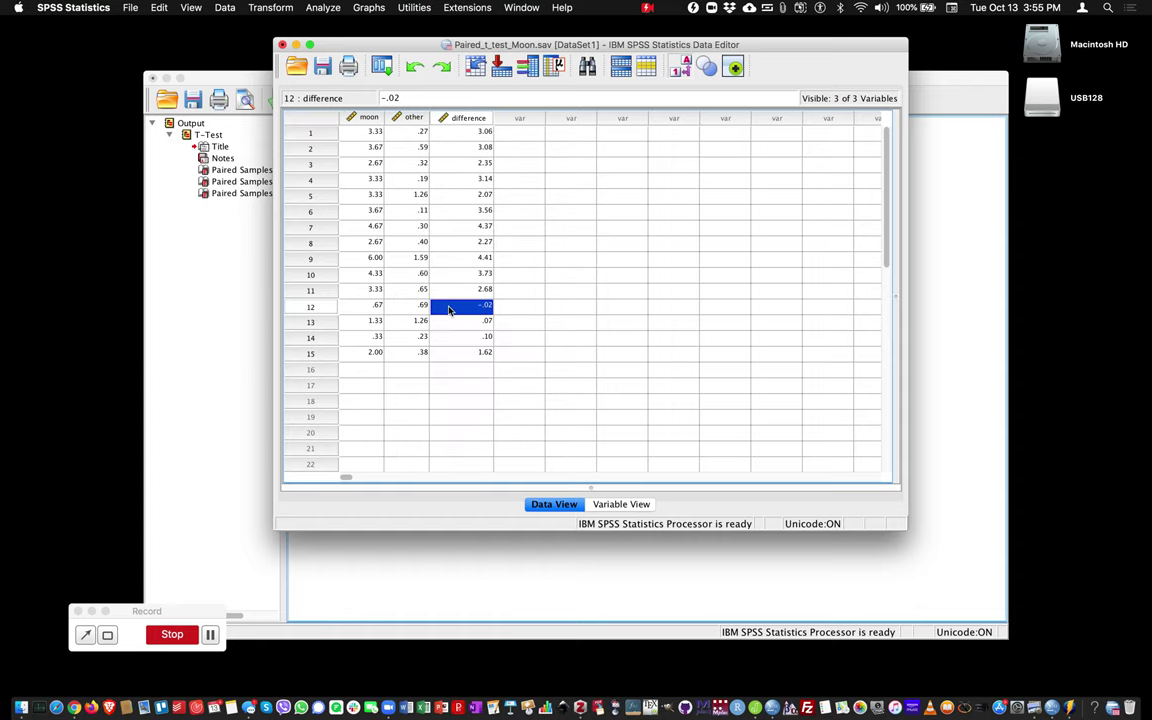
{"action": "left_click", "coordinate": [472, 119]}
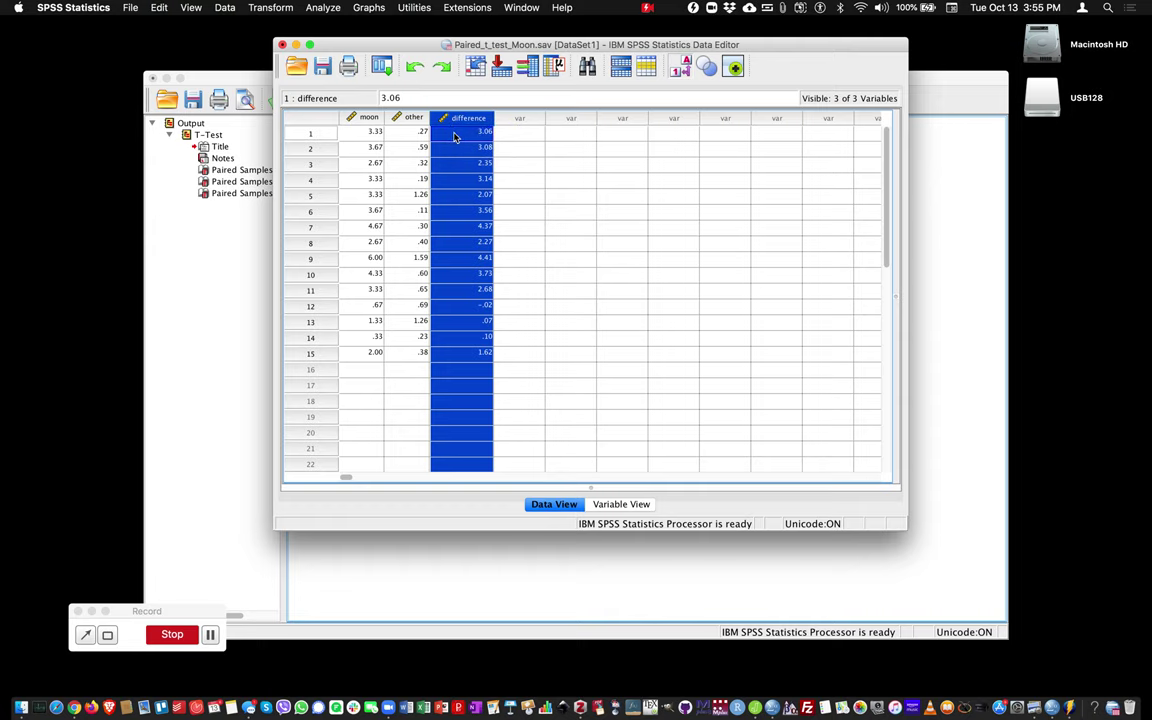
{"action": "left_click", "coordinate": [455, 136]}
{"action": "left_click", "coordinate": [334, 9]}
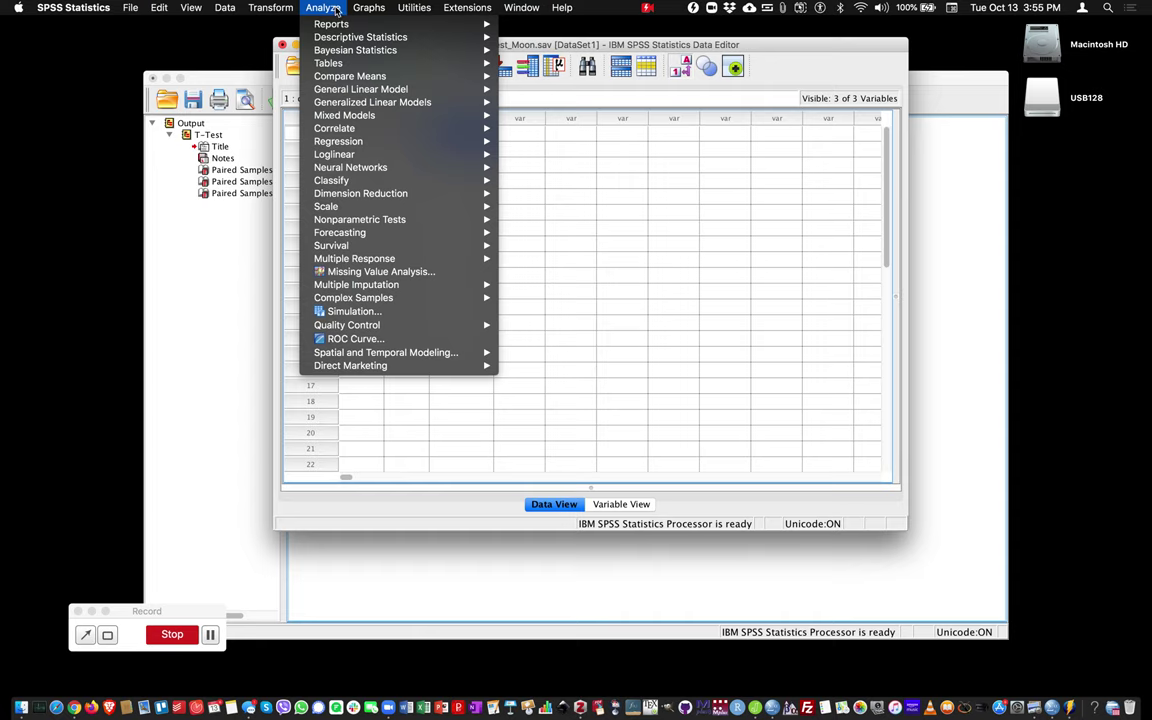
Step: Open Explore, reset it, and make difference the only dependent variable
{"action": "mouse_move", "coordinate": [352, 35]}
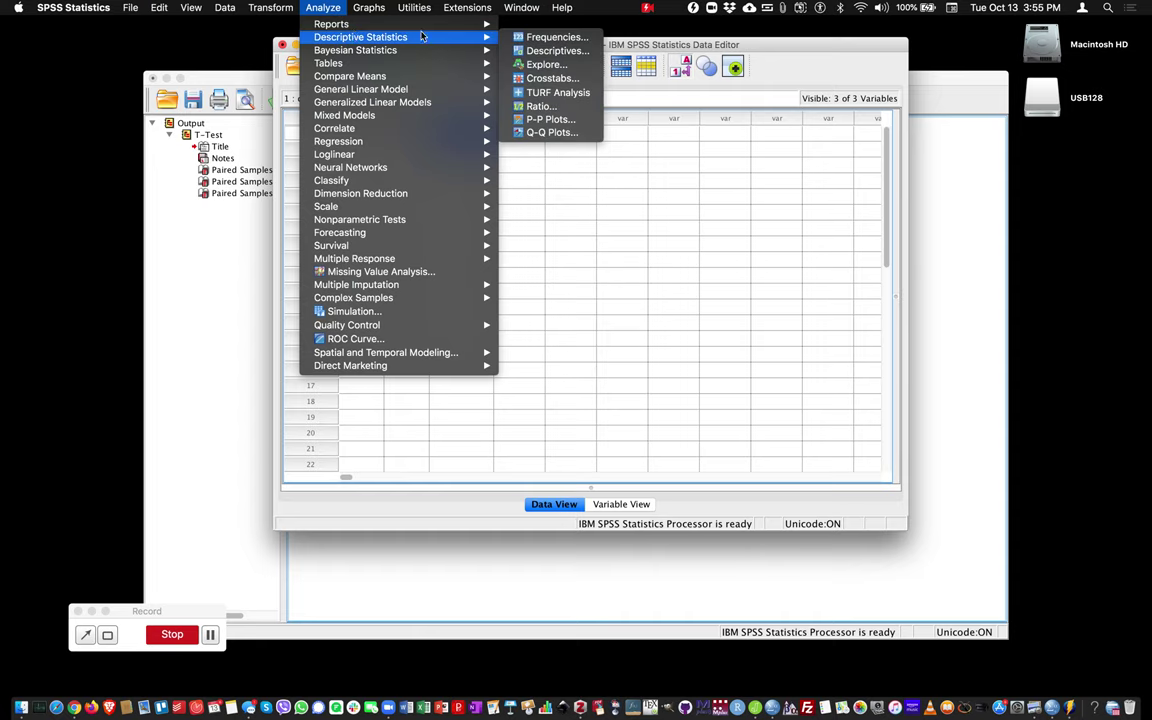
{"action": "left_click", "coordinate": [578, 66]}
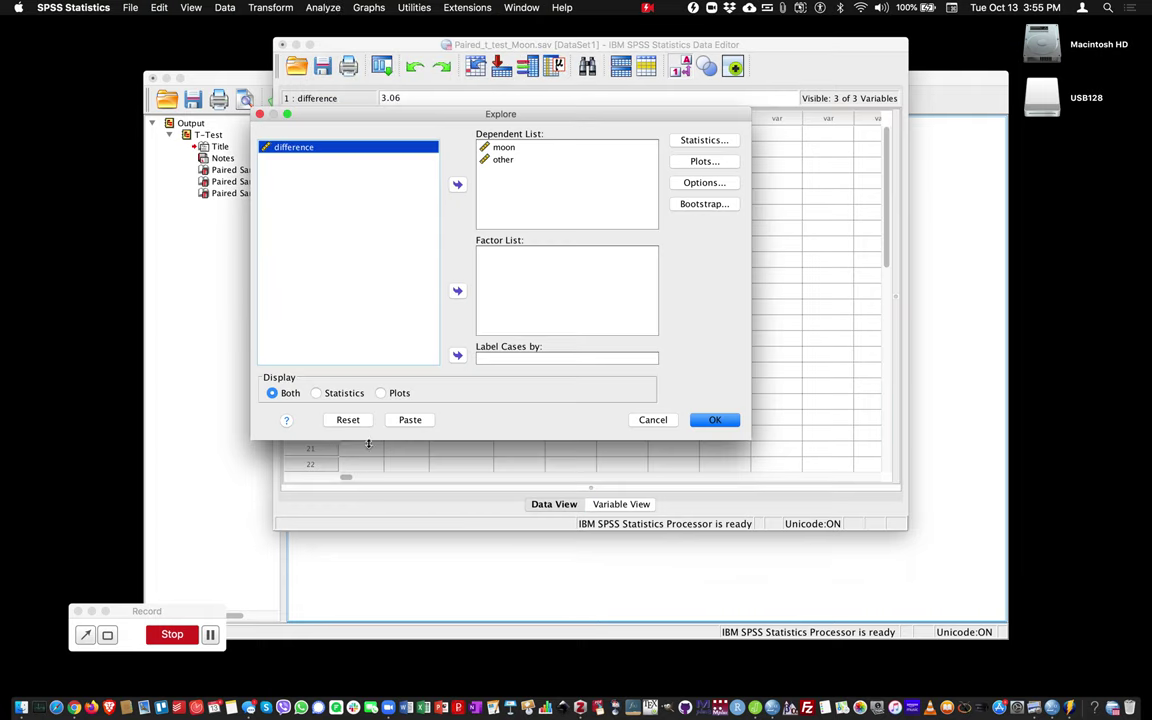
{"action": "left_click", "coordinate": [342, 422]}
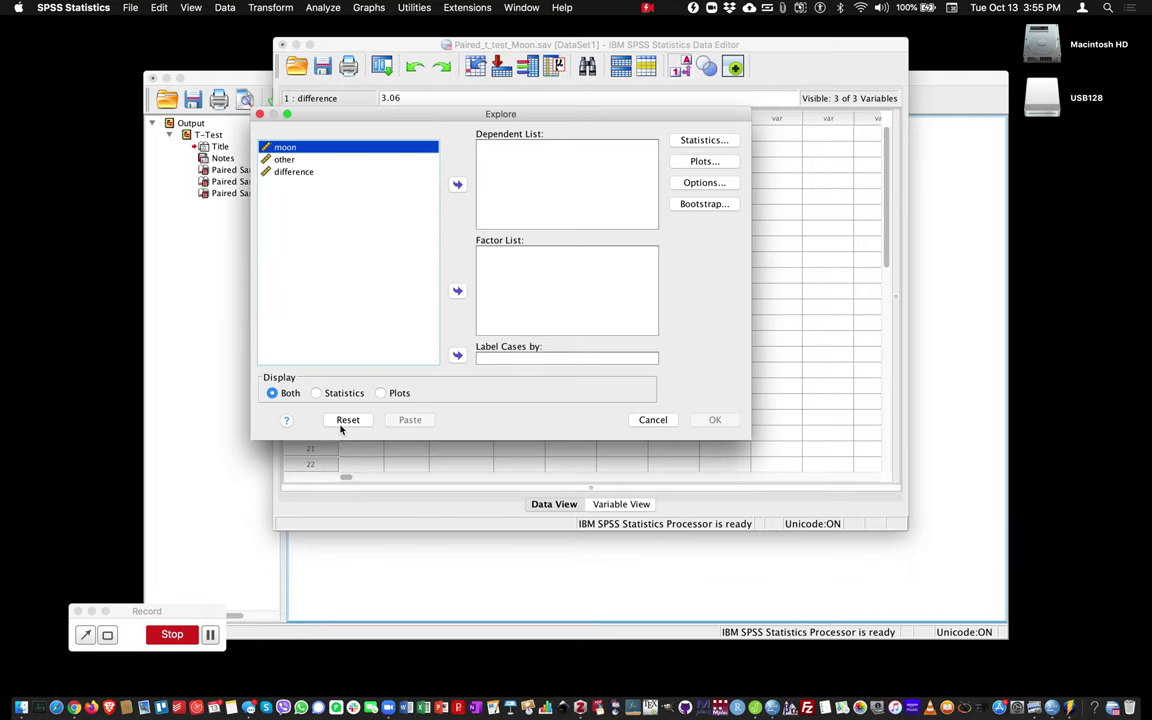
{"action": "left_click", "coordinate": [276, 175]}
{"action": "left_click", "coordinate": [457, 184]}
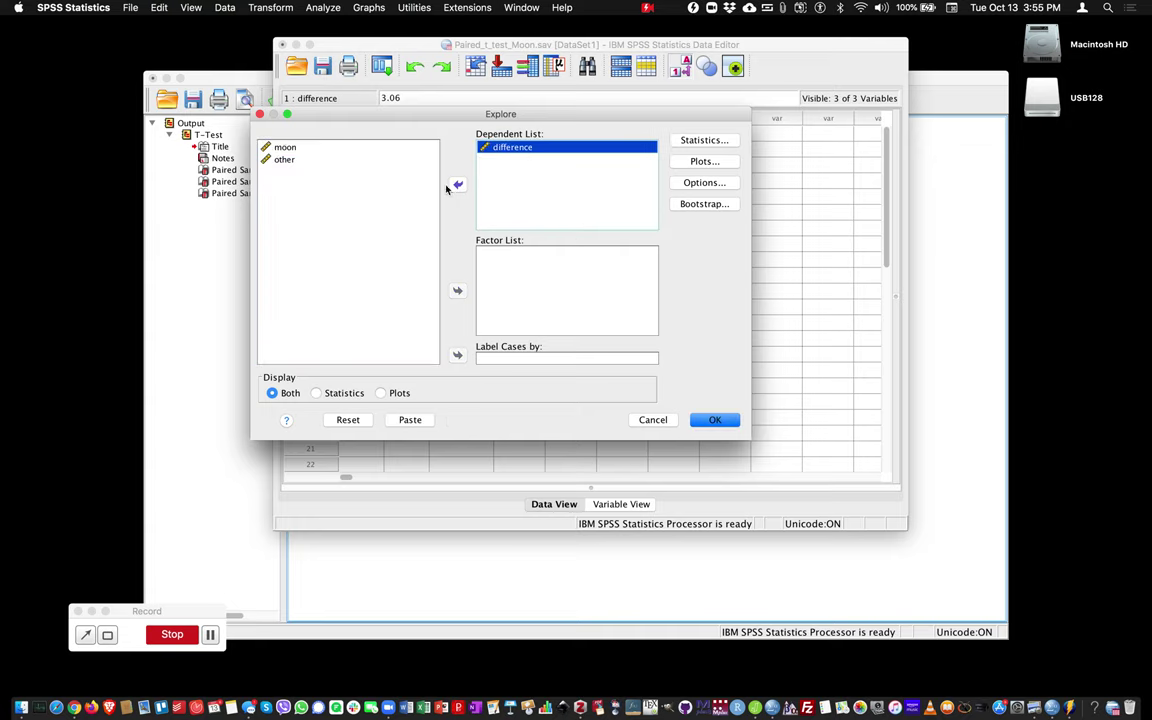
{"action": "left_click", "coordinate": [281, 151]}
{"action": "left_click", "coordinate": [283, 159], "text": "shift"}
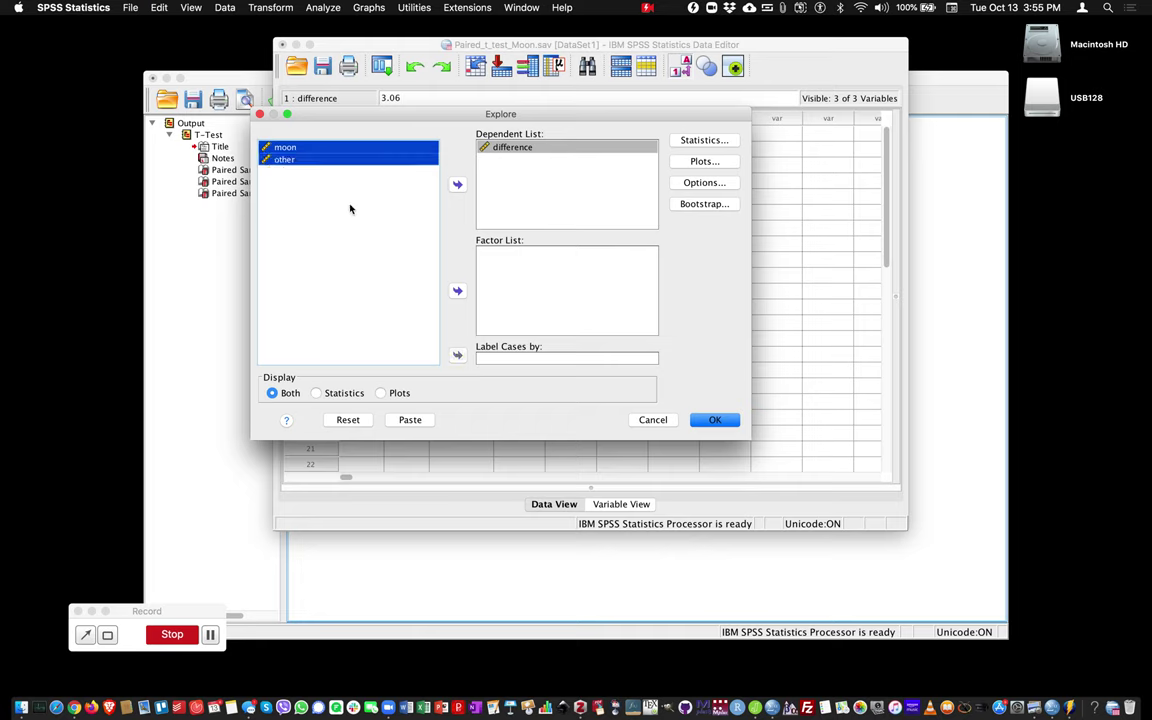
{"action": "left_click", "coordinate": [503, 148]}
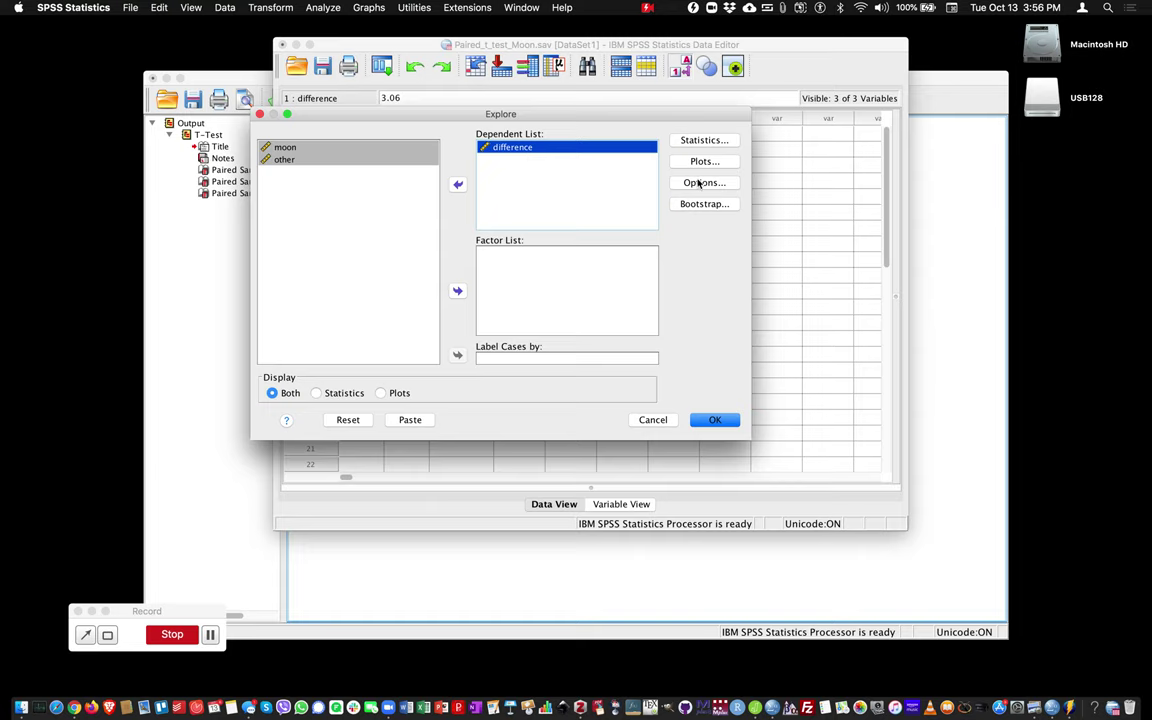
Step: Set plots to histogram plus normality plots with tests, no stem-and-leaf, and run Explore
{"action": "left_click", "coordinate": [731, 162]}
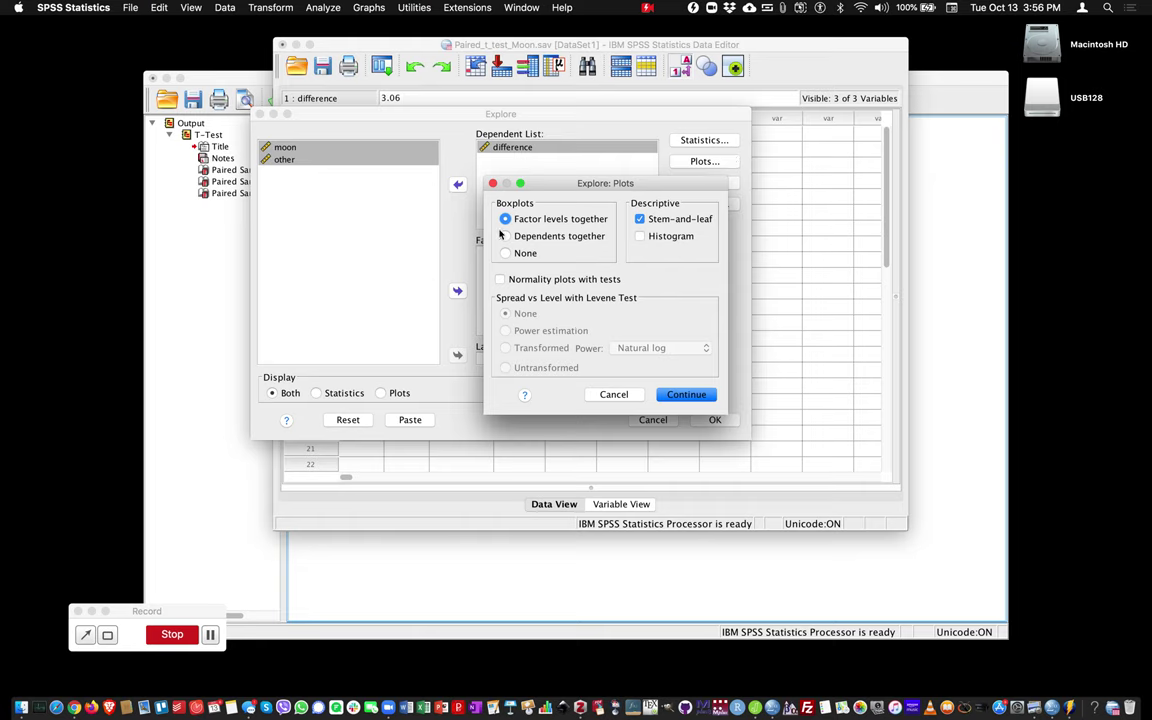
{"action": "left_click", "coordinate": [640, 222]}
{"action": "left_click", "coordinate": [640, 237]}
{"action": "left_click", "coordinate": [511, 282]}
{"action": "left_click", "coordinate": [700, 398]}
{"action": "left_click", "coordinate": [699, 398]}
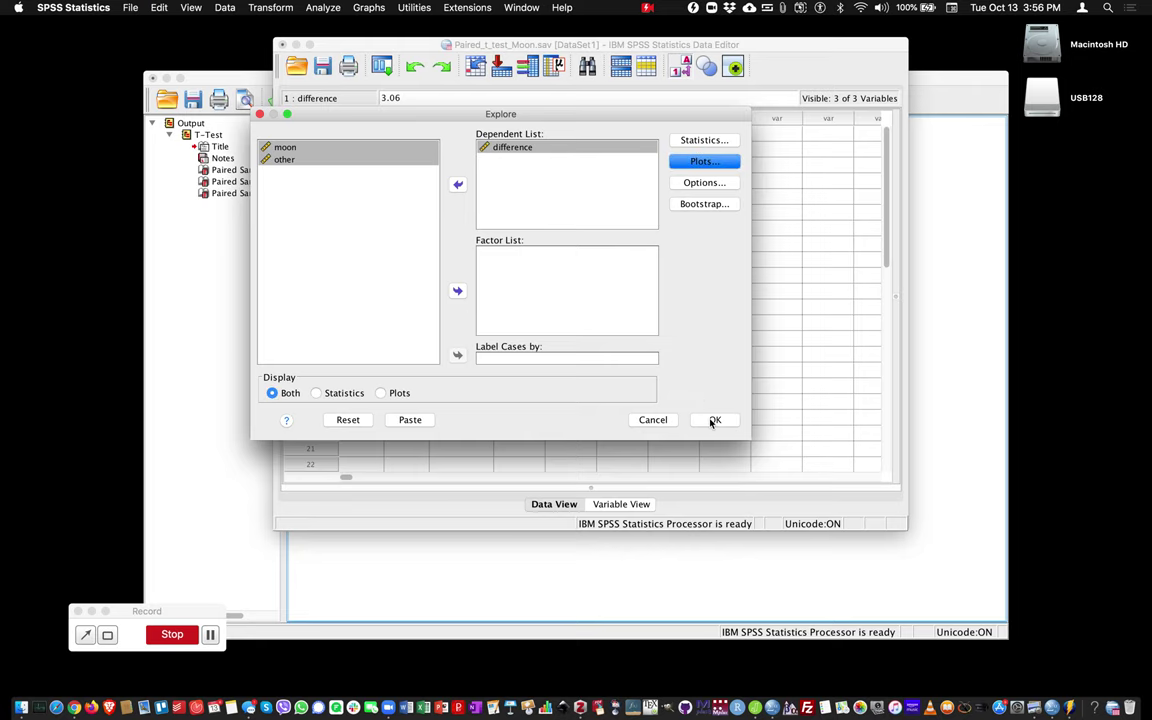
{"action": "left_click", "coordinate": [712, 421]}
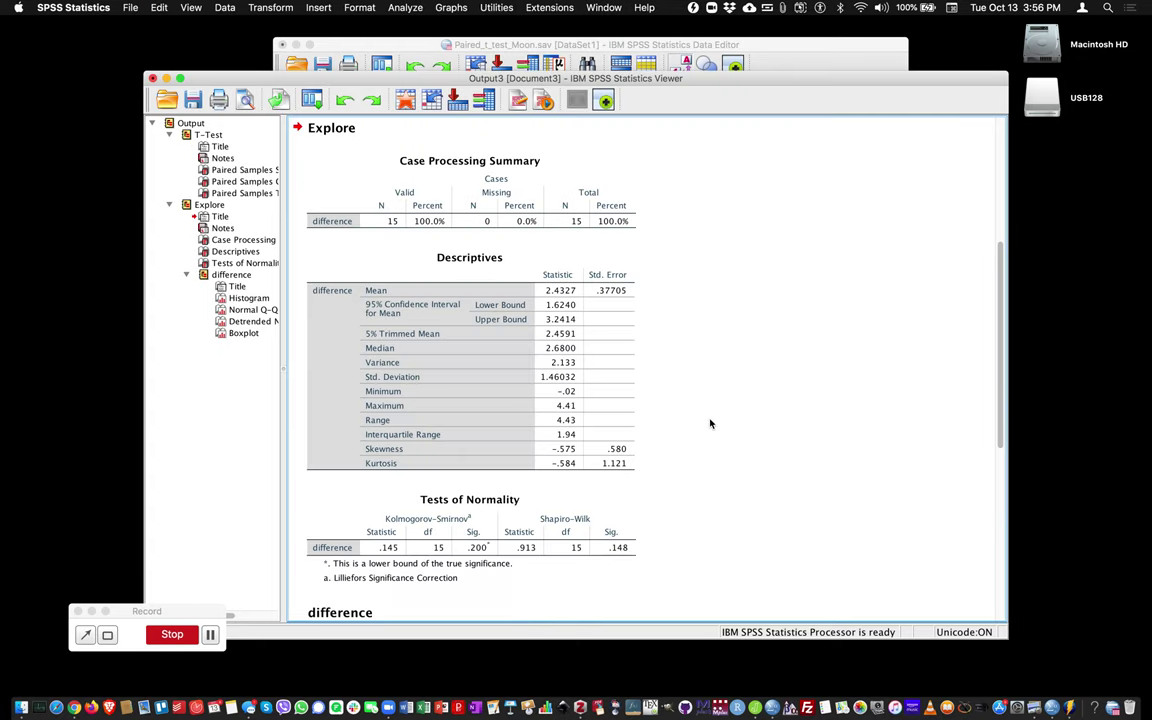
{"action": "scroll", "coordinate": [710, 422], "scroll_direction": "down", "scroll_amount": 3}
{"action": "left_click", "coordinate": [622, 220]}
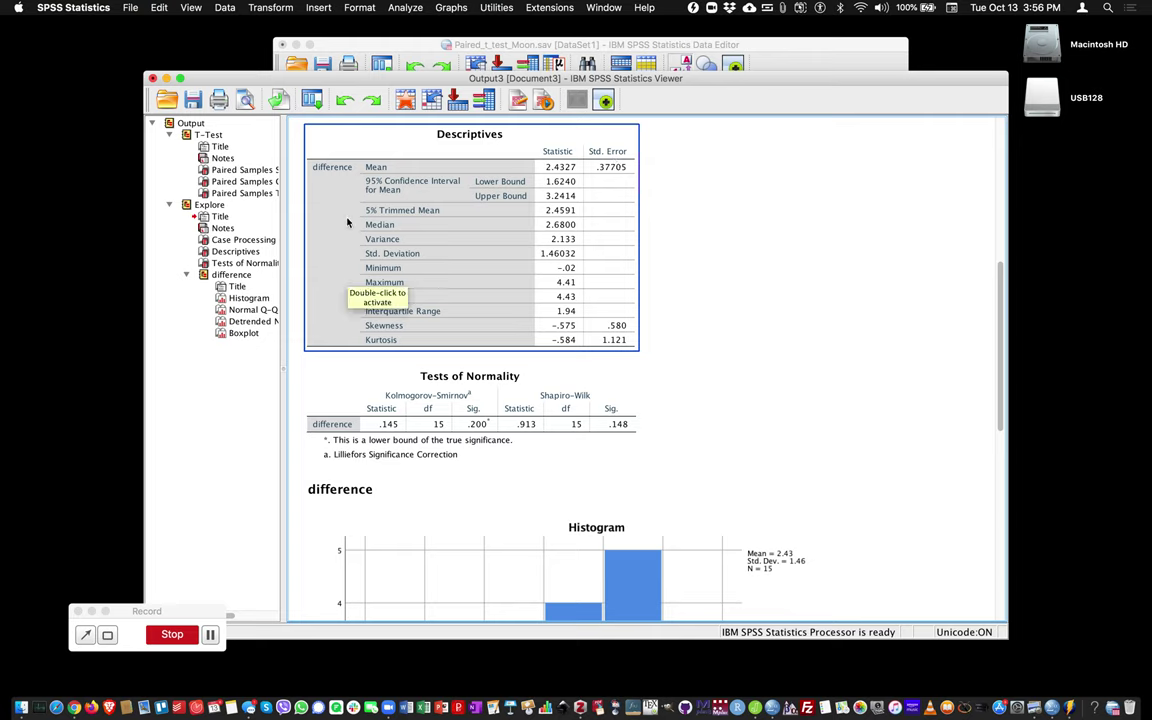
{"action": "left_click", "coordinate": [517, 396]}
{"action": "left_click", "coordinate": [530, 367]}
{"action": "left_click", "coordinate": [445, 338]}
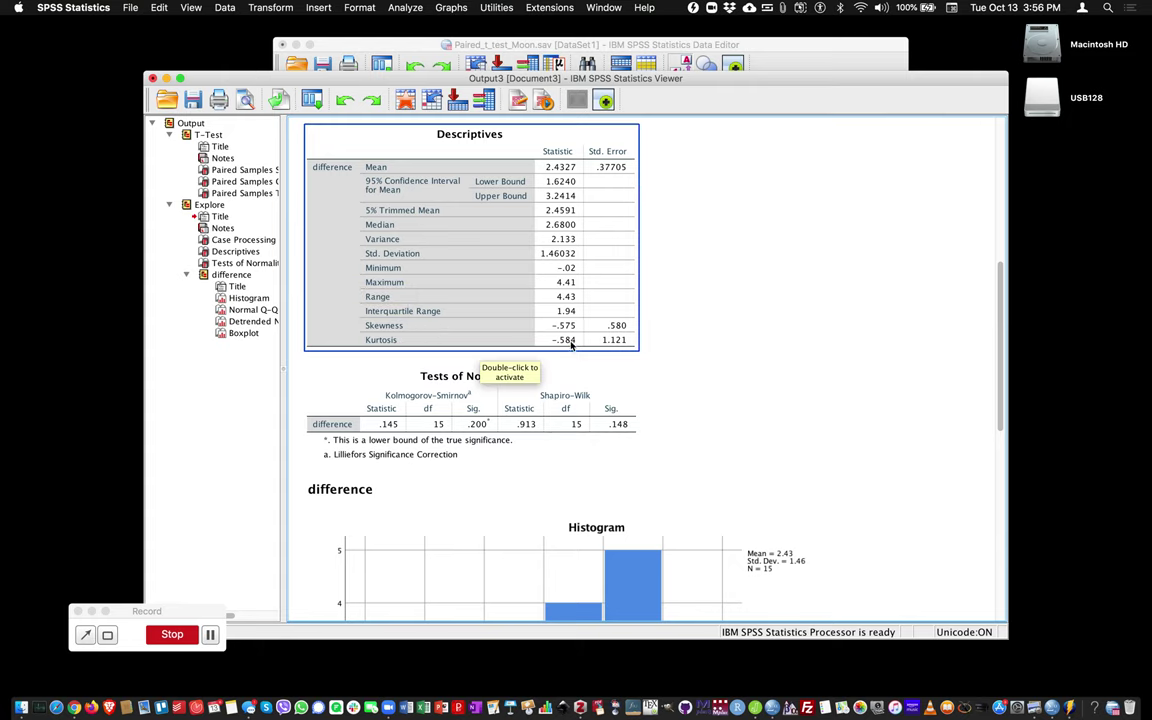
{"action": "left_click", "coordinate": [545, 373]}
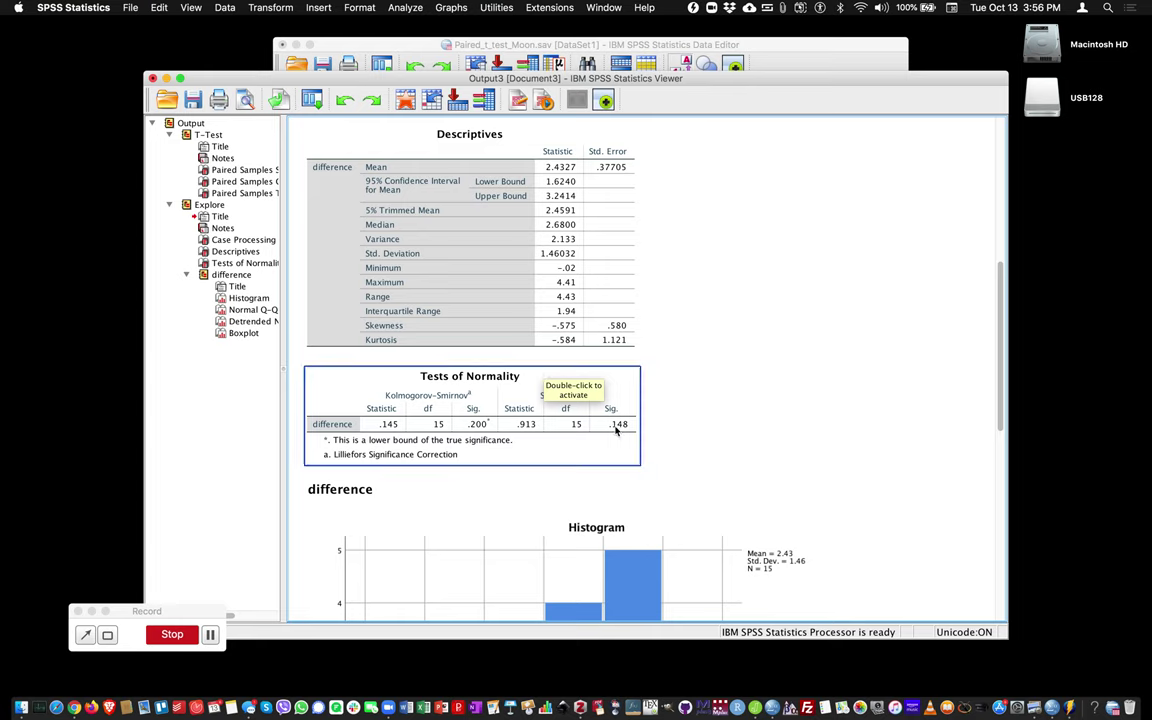
{"action": "scroll", "coordinate": [668, 411], "scroll_direction": "down", "scroll_amount": 5}
{"action": "left_click", "coordinate": [668, 413]}
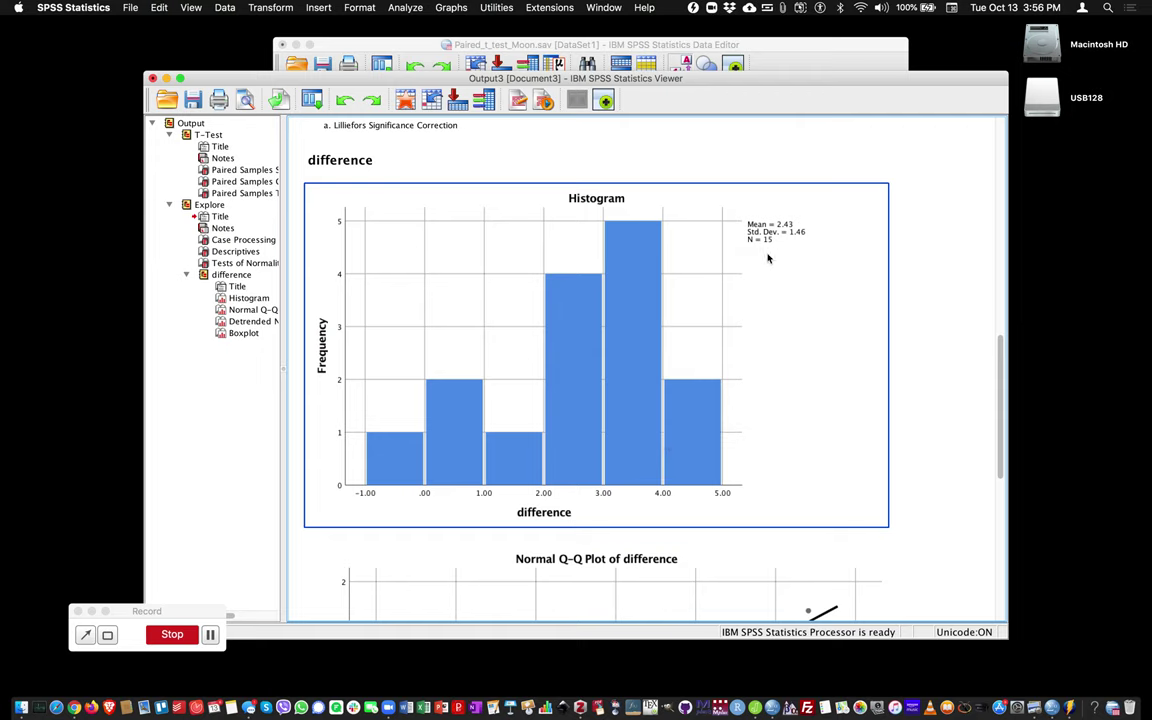
{"action": "scroll", "coordinate": [772, 252], "scroll_direction": "up", "scroll_amount": 3}
{"action": "scroll", "coordinate": [712, 262], "scroll_direction": "up", "scroll_amount": 1}
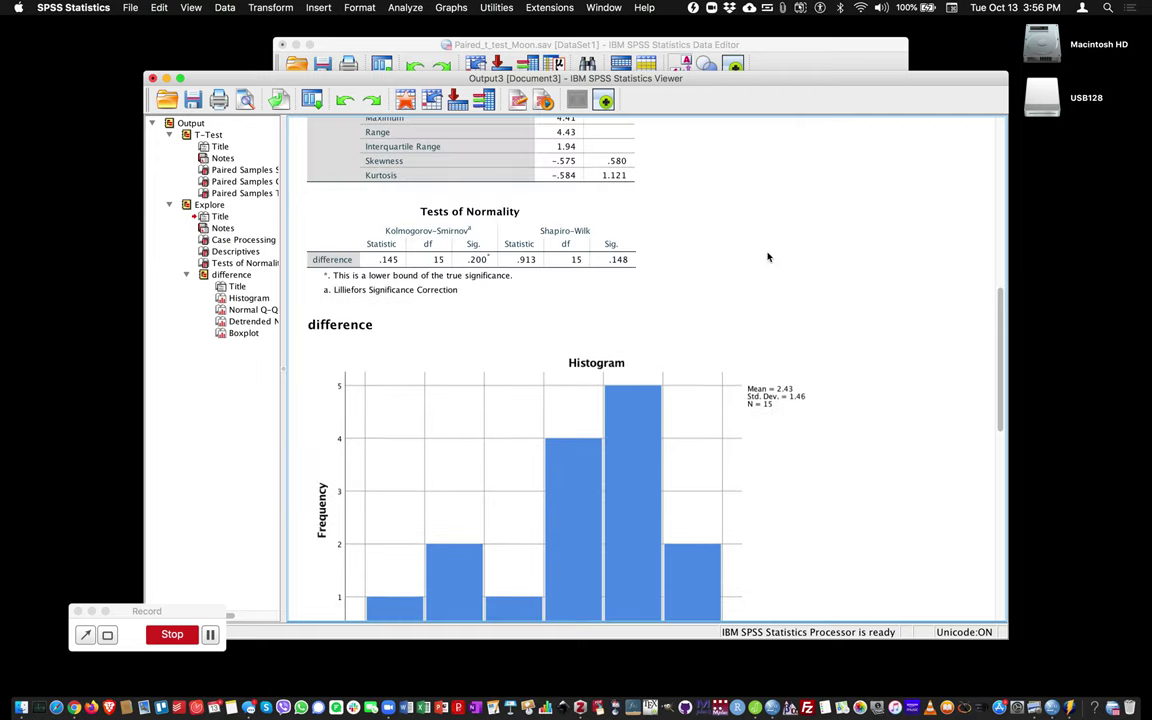
{"action": "left_click", "coordinate": [480, 258]}
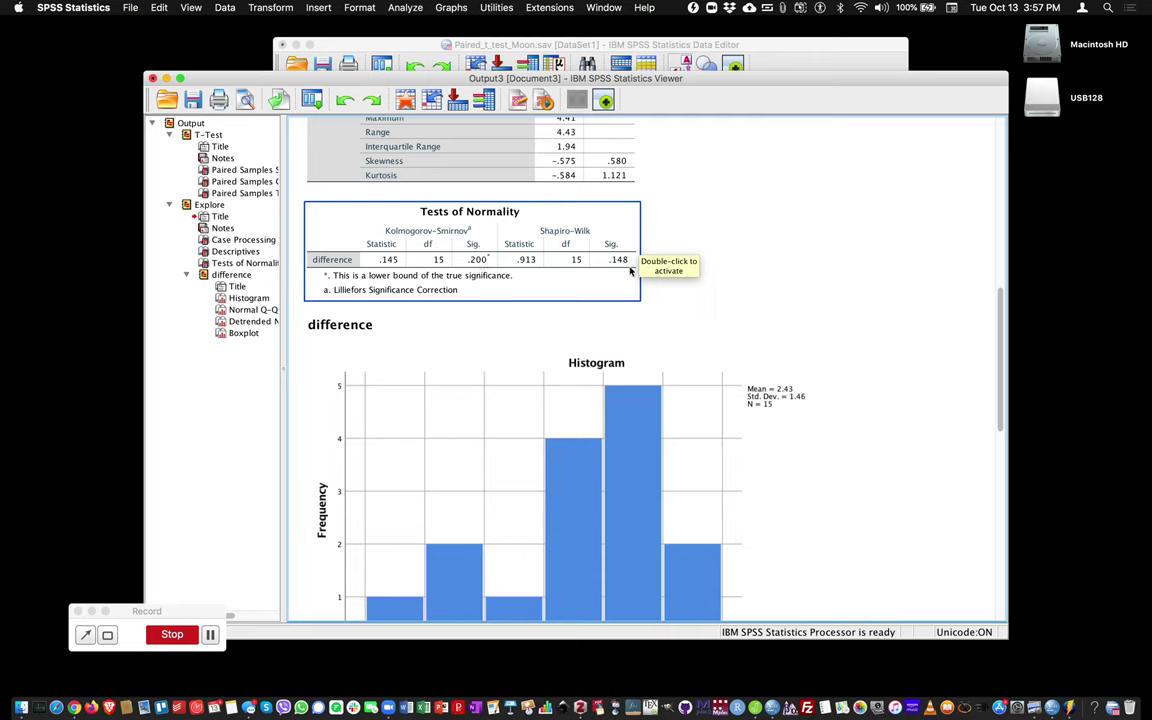
{"action": "left_click", "coordinate": [665, 290]}
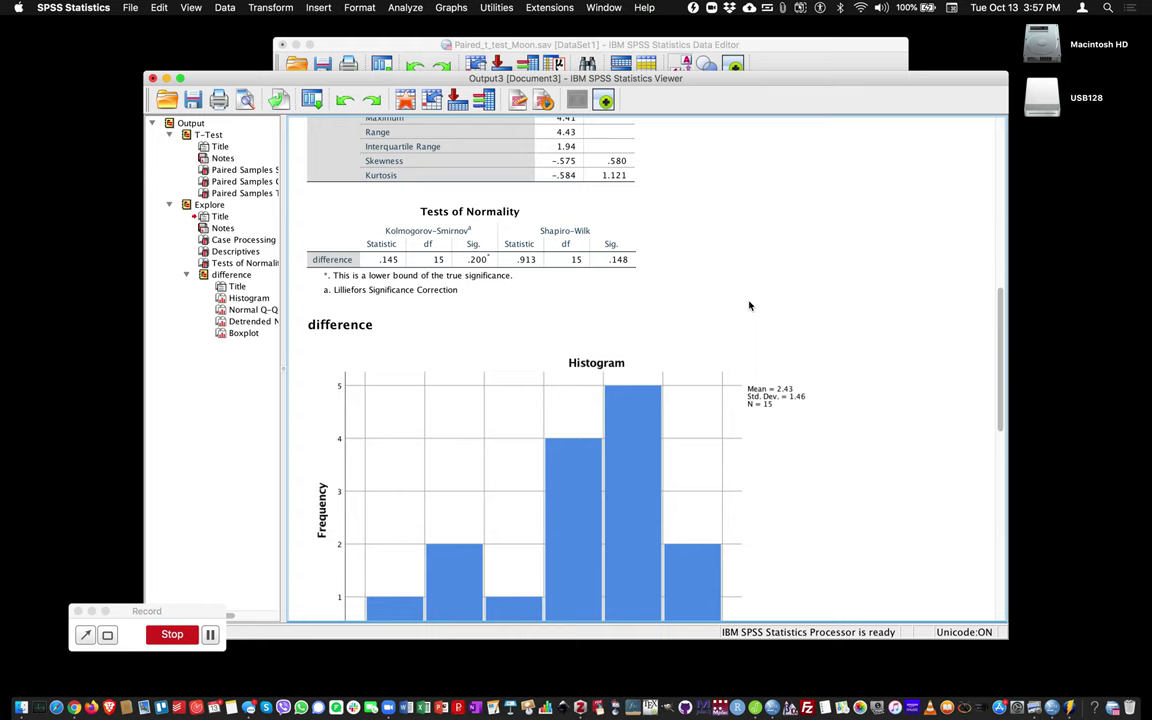